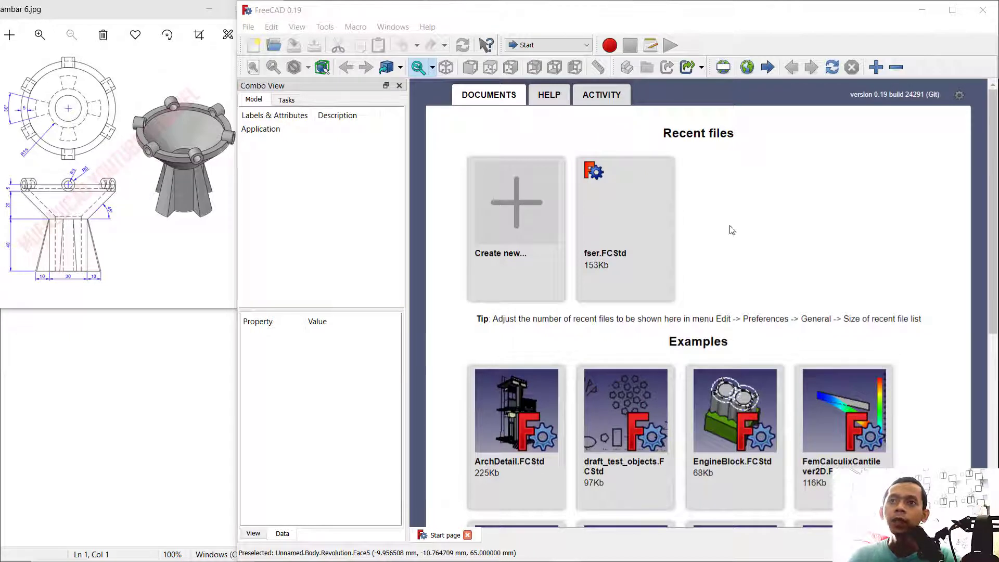
# - Create a new document in Part Design with a body, and start a sketch in it
pyautogui.click(517, 207)
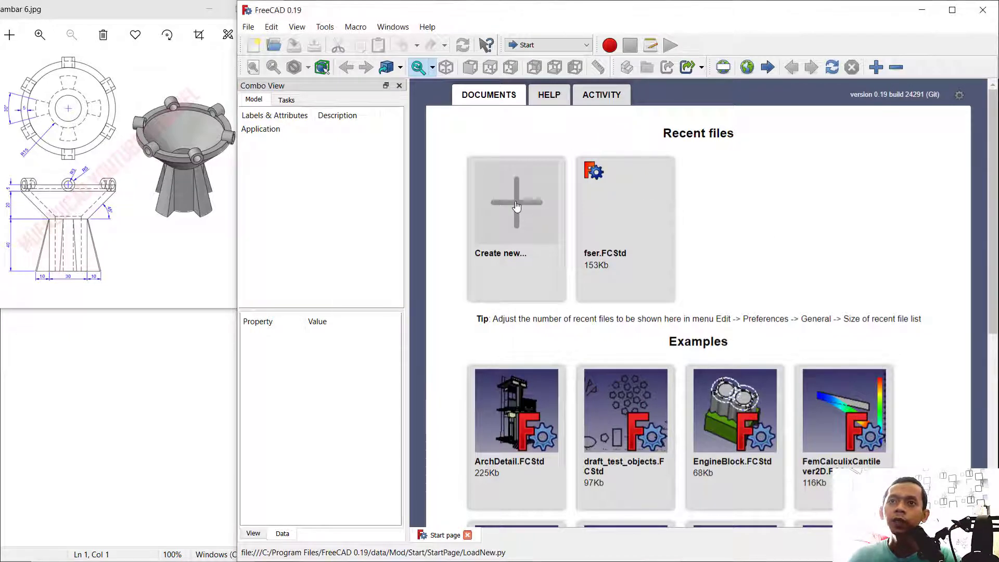
pyautogui.click(564, 46)
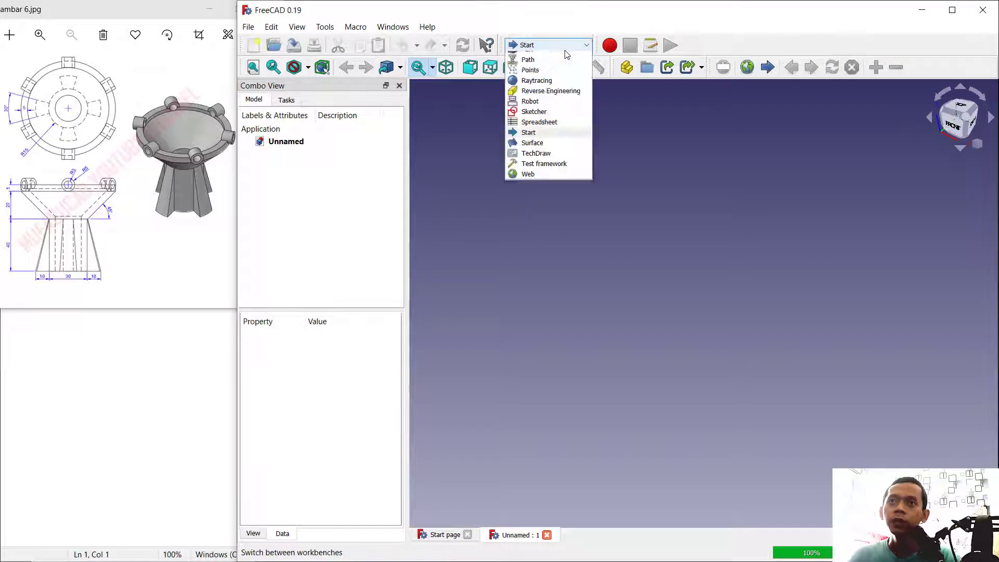
pyautogui.click(556, 162)
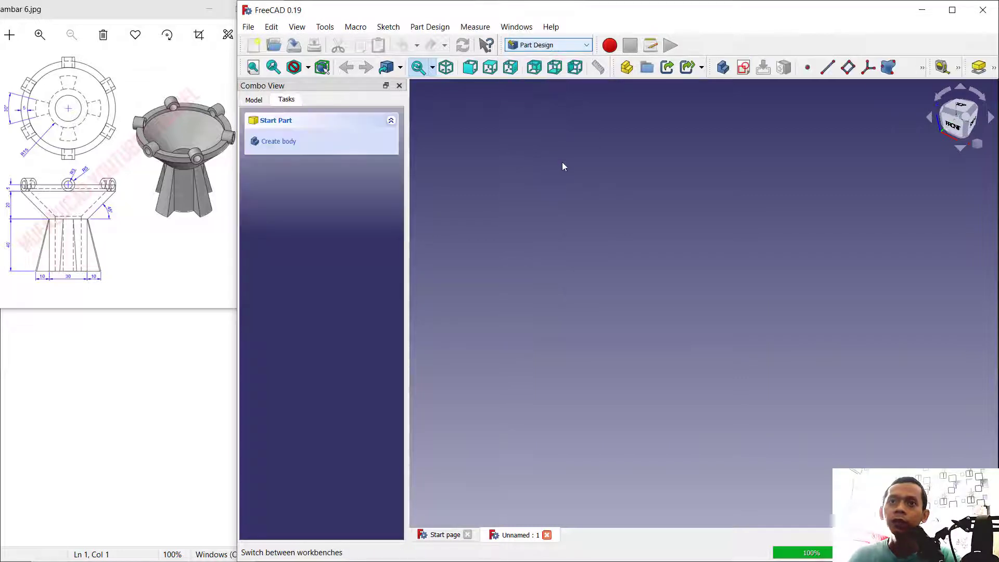
pyautogui.click(279, 142)
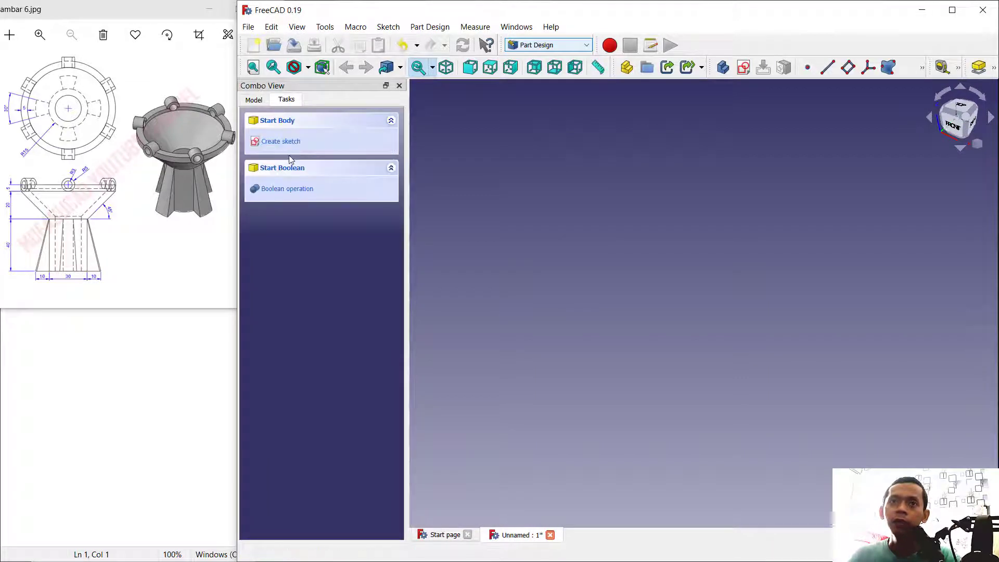
pyautogui.click(290, 141)
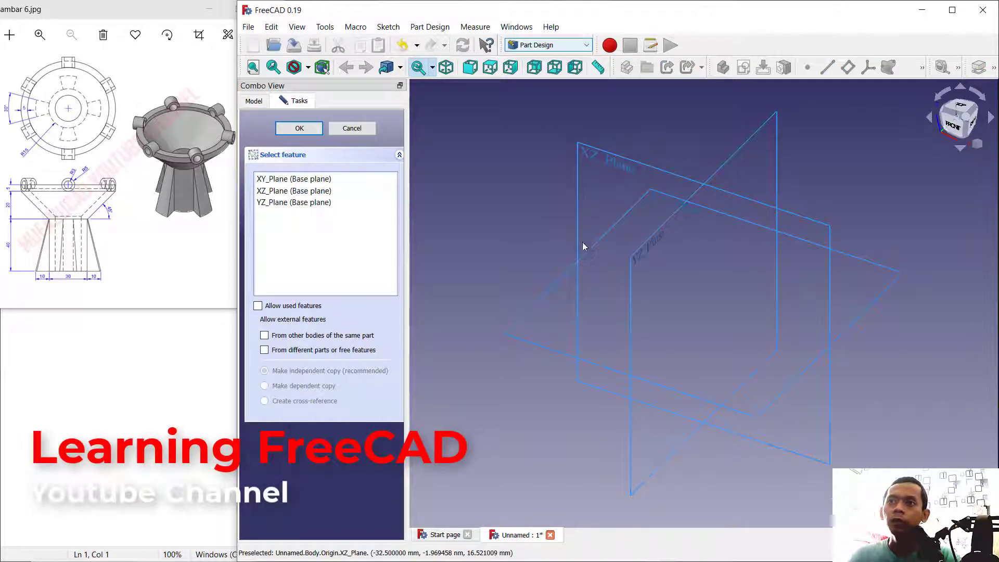
# - Place the sketch on the YZ plane and shift the origin lower-left in view
pyautogui.click(652, 242)
pyautogui.click(299, 128)
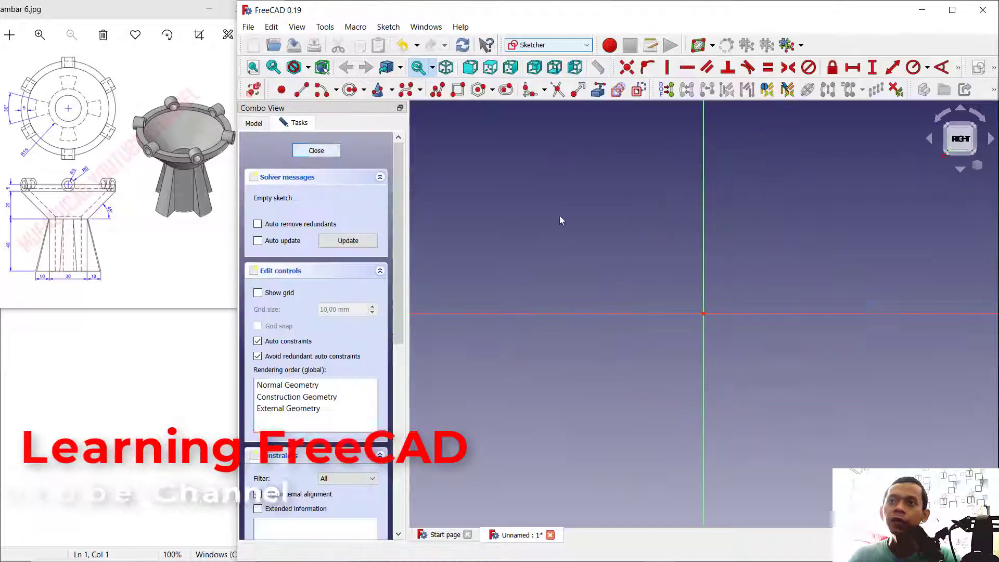
pyautogui.moveTo(778, 226); pyautogui.dragTo(707, 318, button='middle')
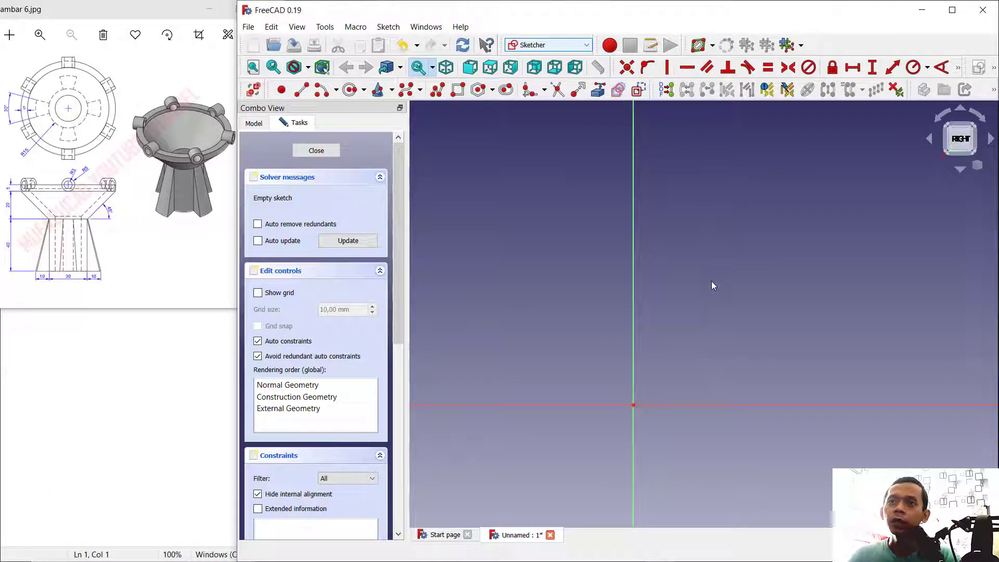
# - Draw a closed six-sided polyline from the origin with a top ledge and slanted inward step
pyautogui.click(439, 91)
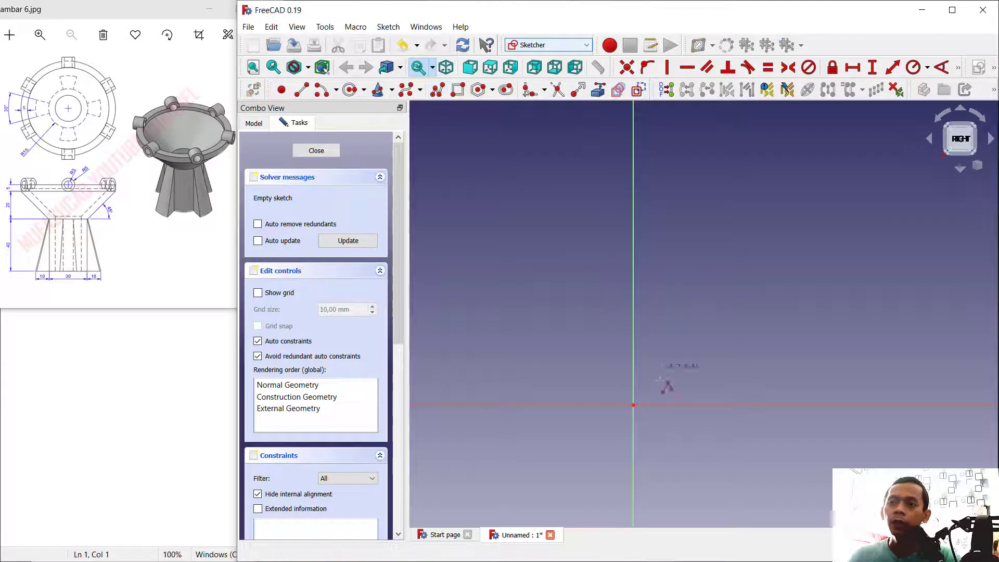
pyautogui.click(633, 405)
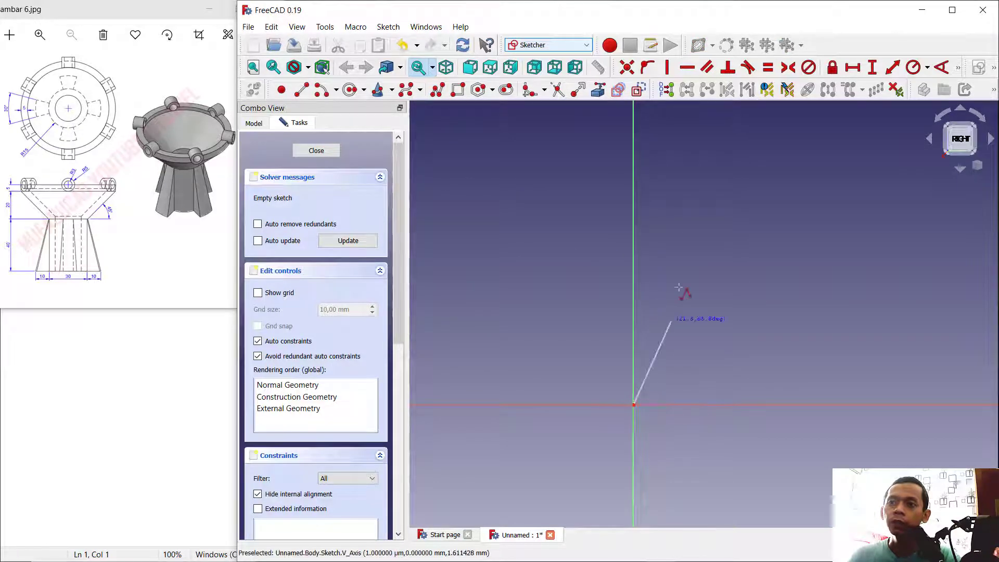
pyautogui.click(634, 193)
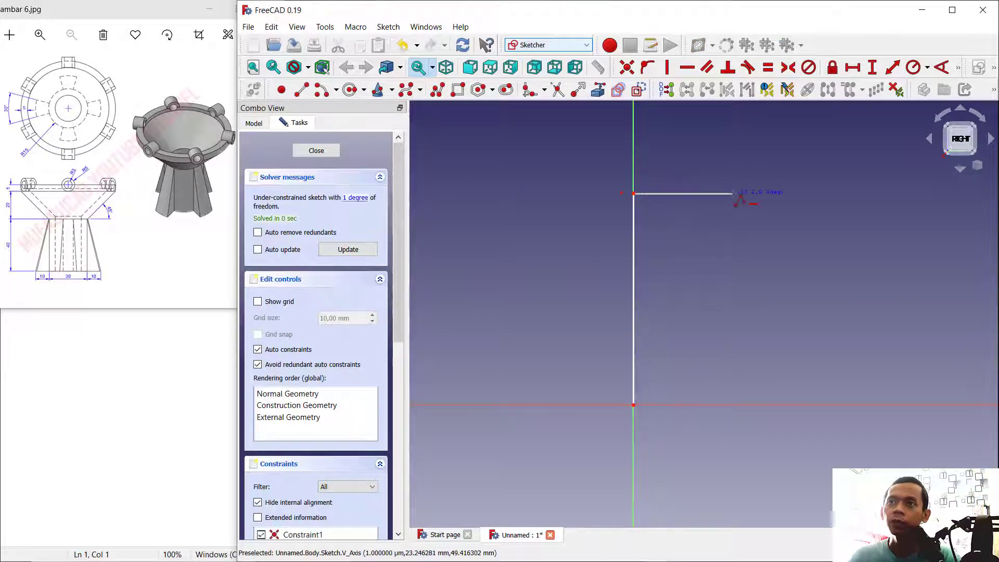
pyautogui.click(733, 193)
pyautogui.click(732, 216)
pyautogui.click(695, 255)
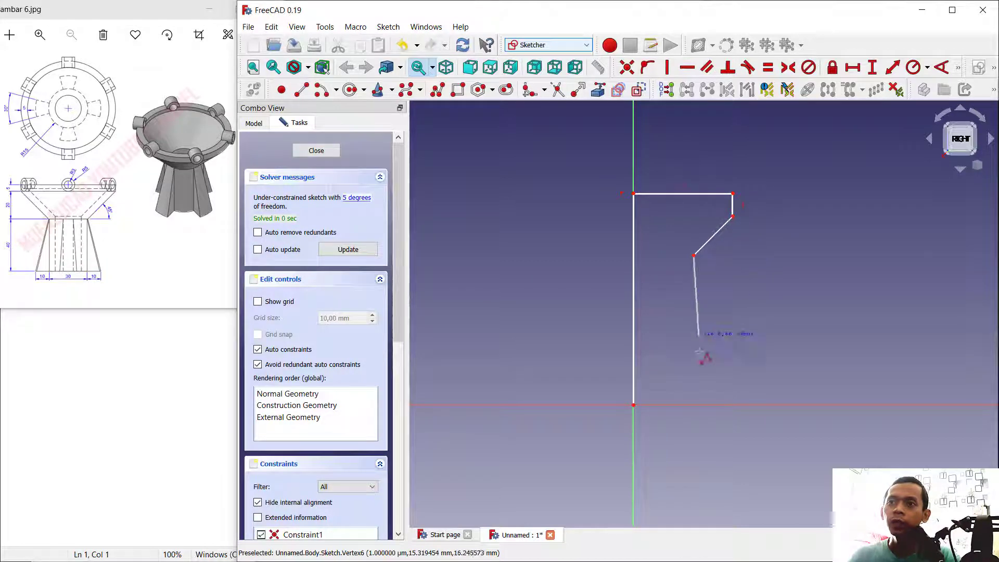
pyautogui.click(694, 405)
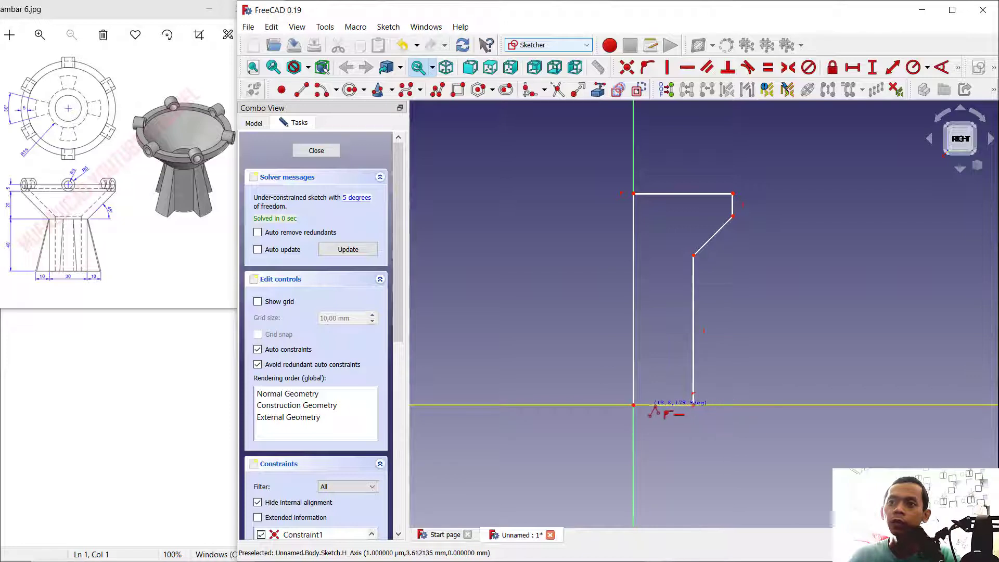
pyautogui.click(634, 405)
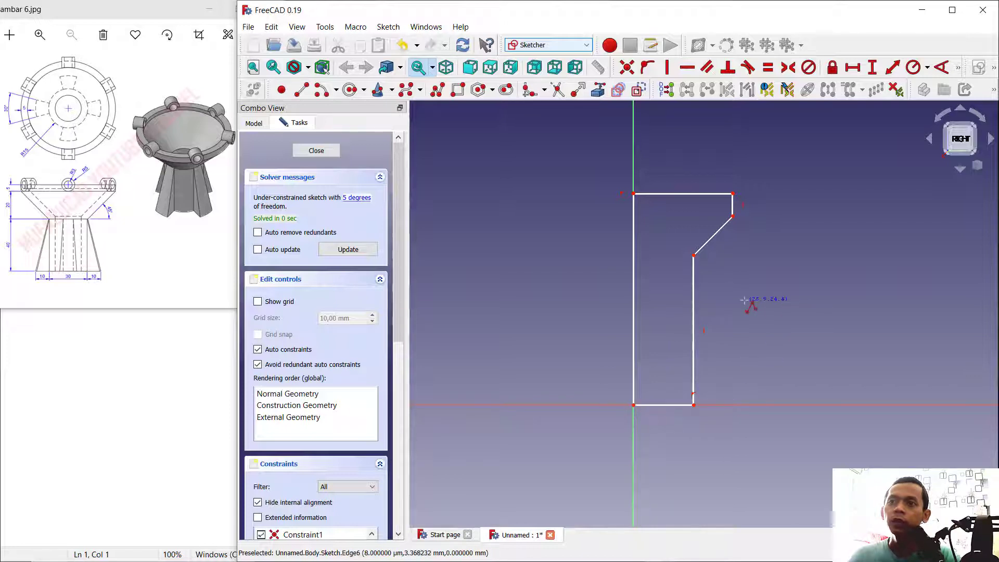
# - Constrain the vertical edges to 65 mm (left), 40 mm (lower right) and 5 mm (upper right)
pyautogui.click(878, 70)
pyautogui.click(634, 293)
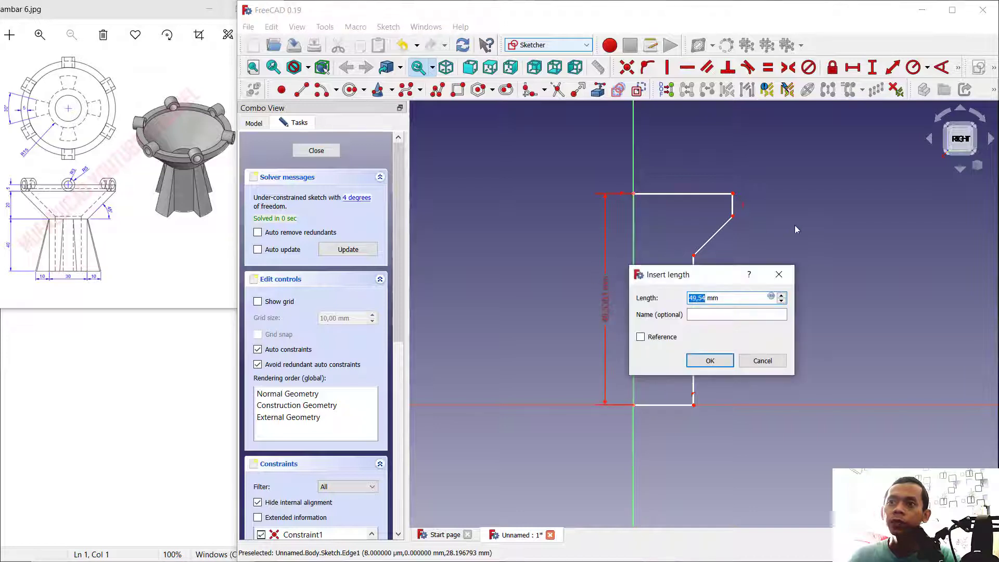
pyautogui.write('65')
pyautogui.press('Return')
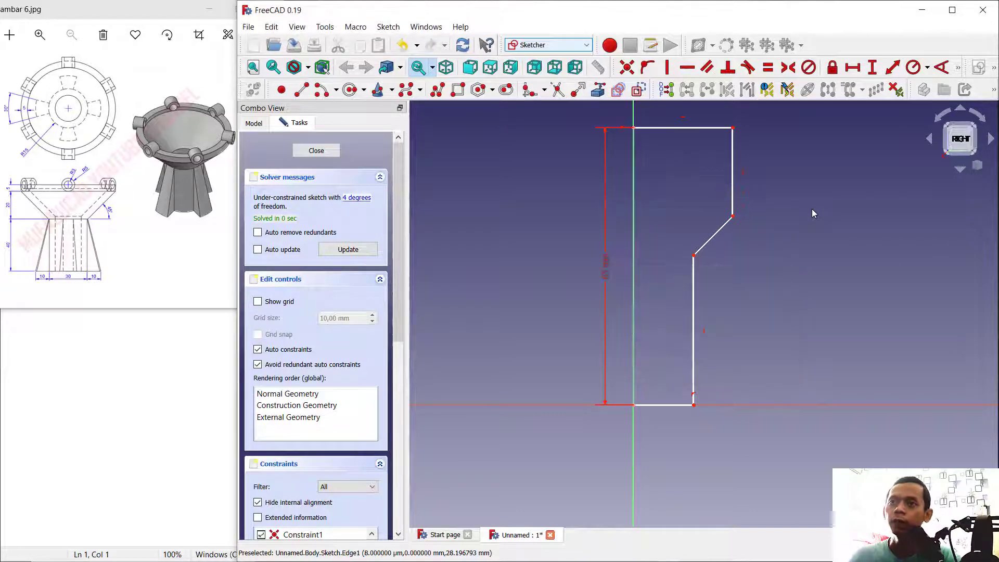
pyautogui.click(694, 343)
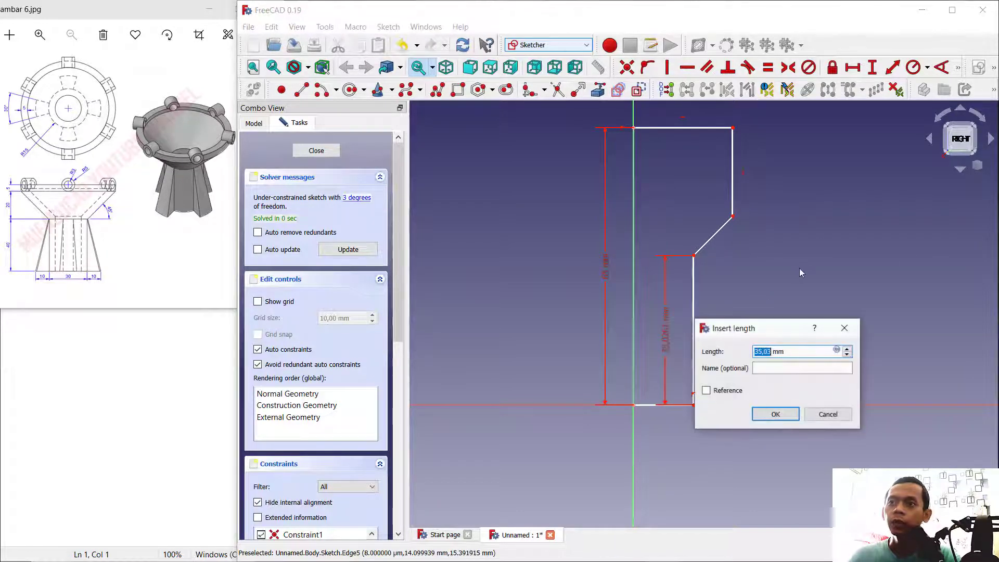
pyautogui.write('40')
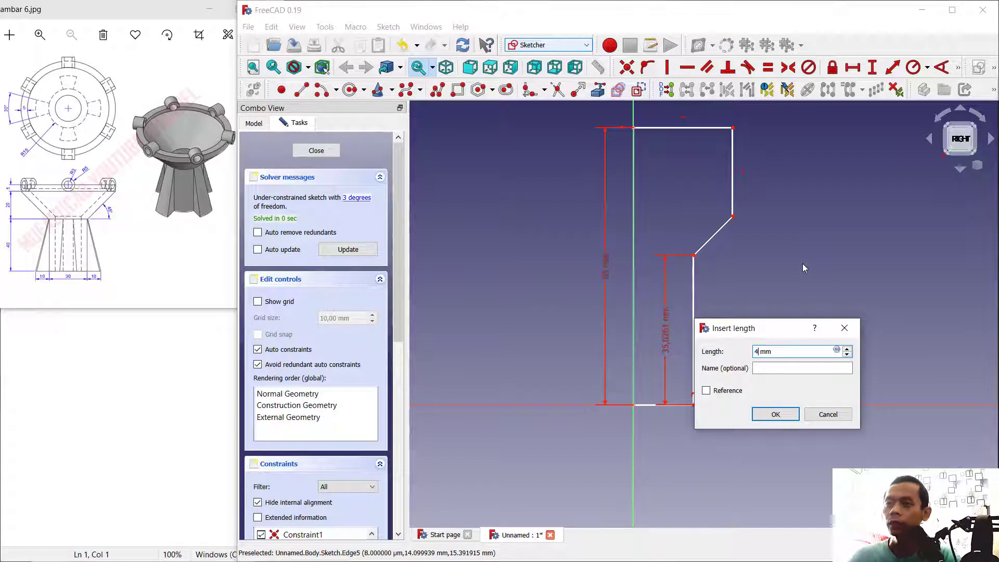
pyautogui.press('Return')
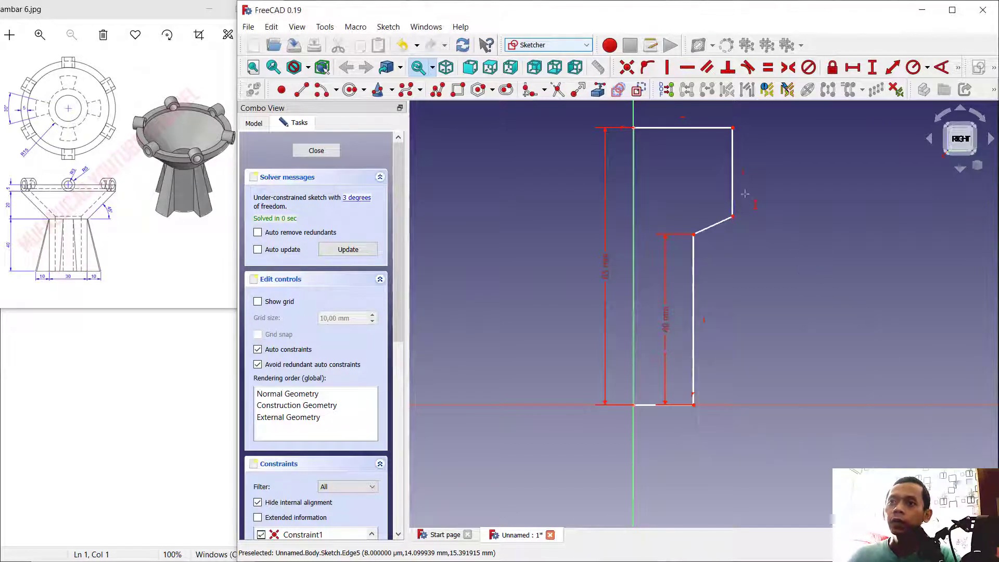
pyautogui.click(731, 178)
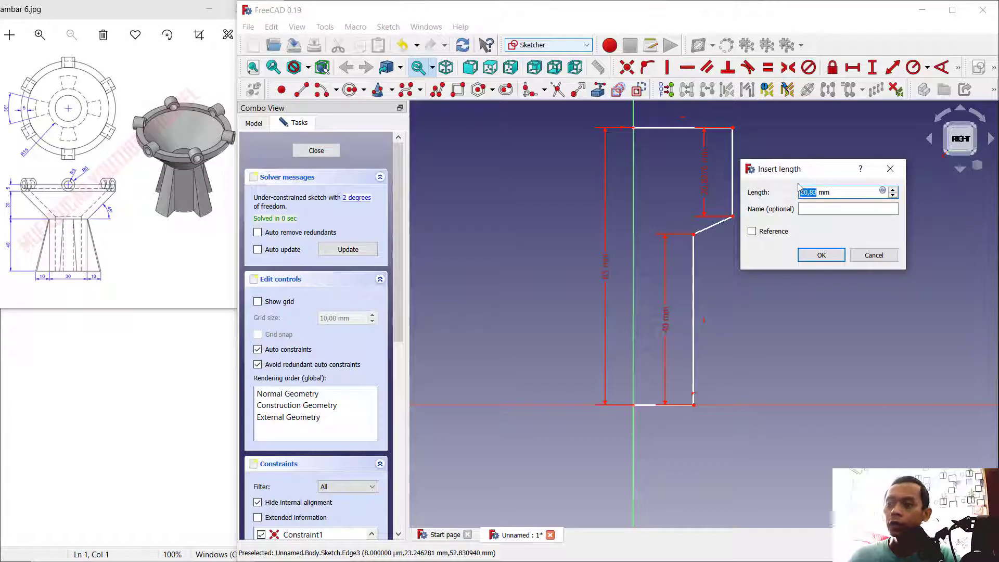
pyautogui.write('5')
pyautogui.press('Return')
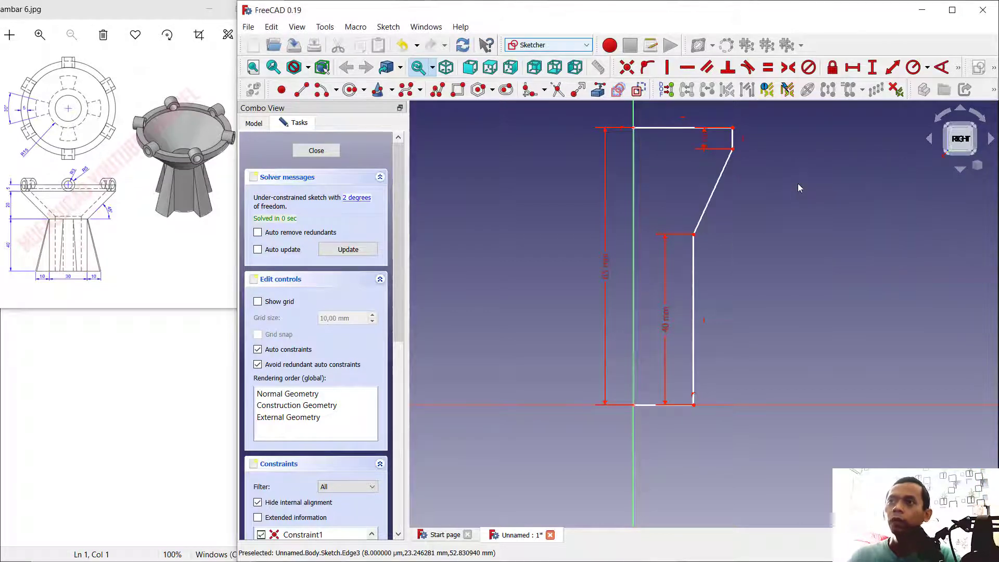
# - Set the bottom width to 15 mm and the slant angle to 135°, then close the sketch
pyautogui.click(861, 71)
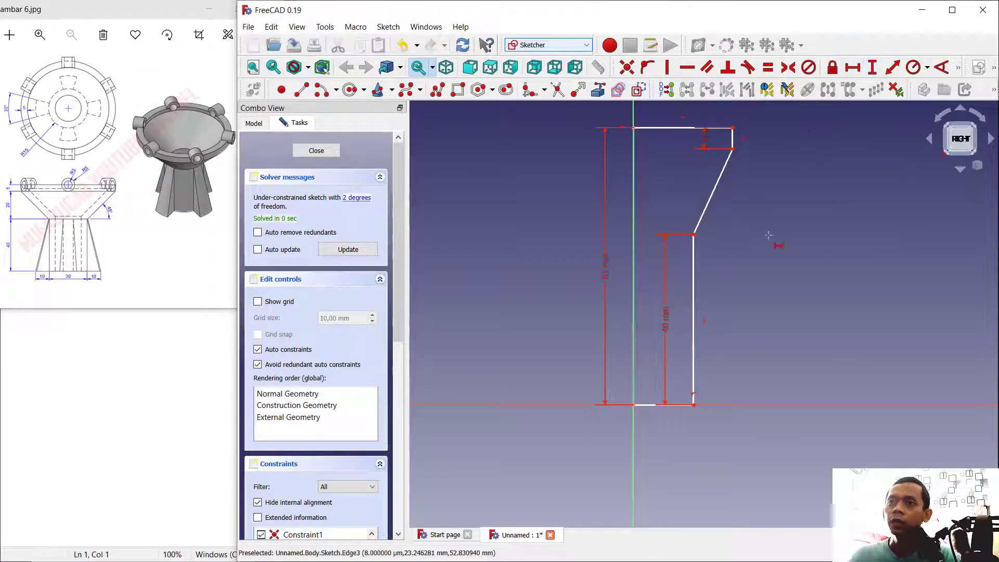
pyautogui.click(651, 405)
pyautogui.write('15')
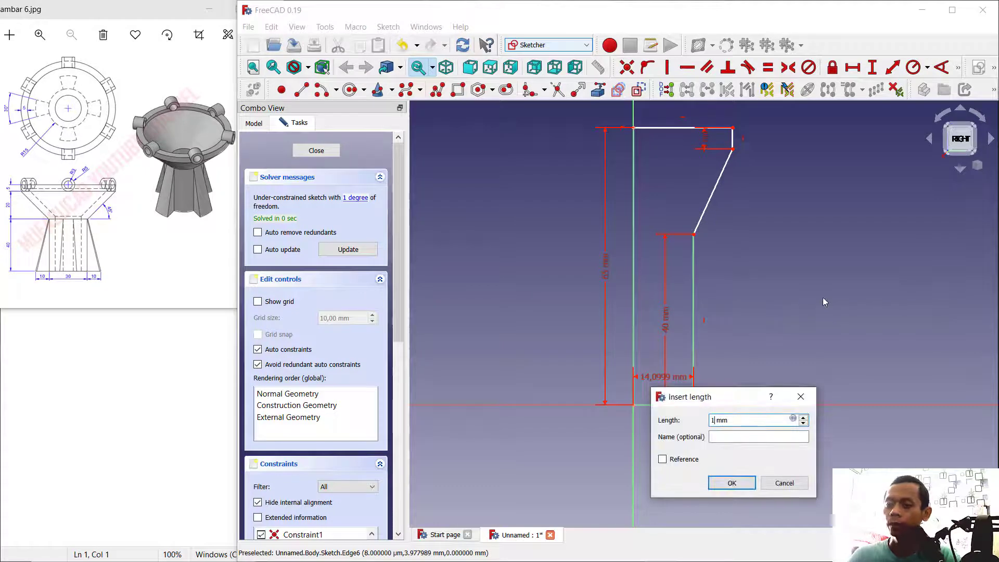
pyautogui.press('Return')
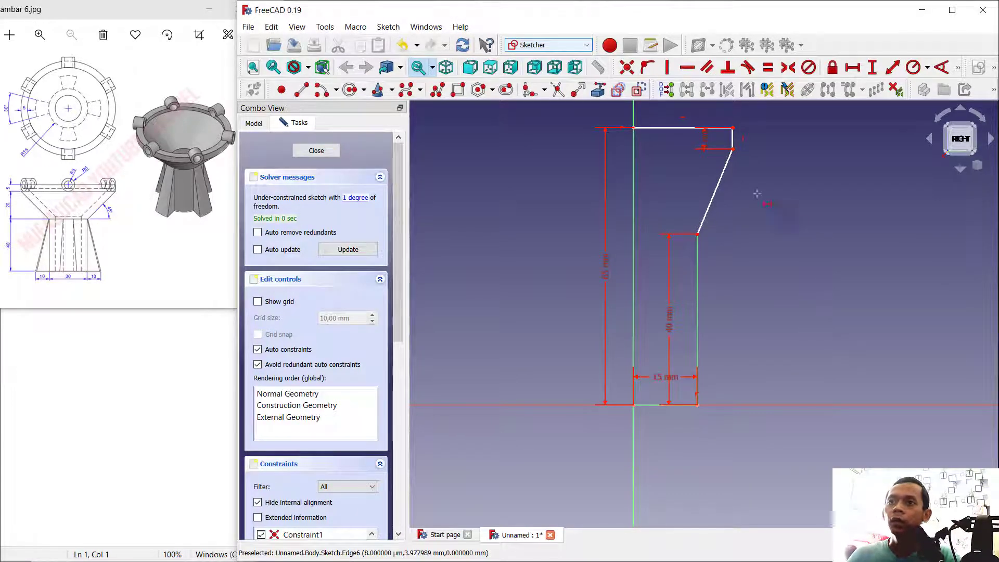
pyautogui.scroll(2, 724, 194)
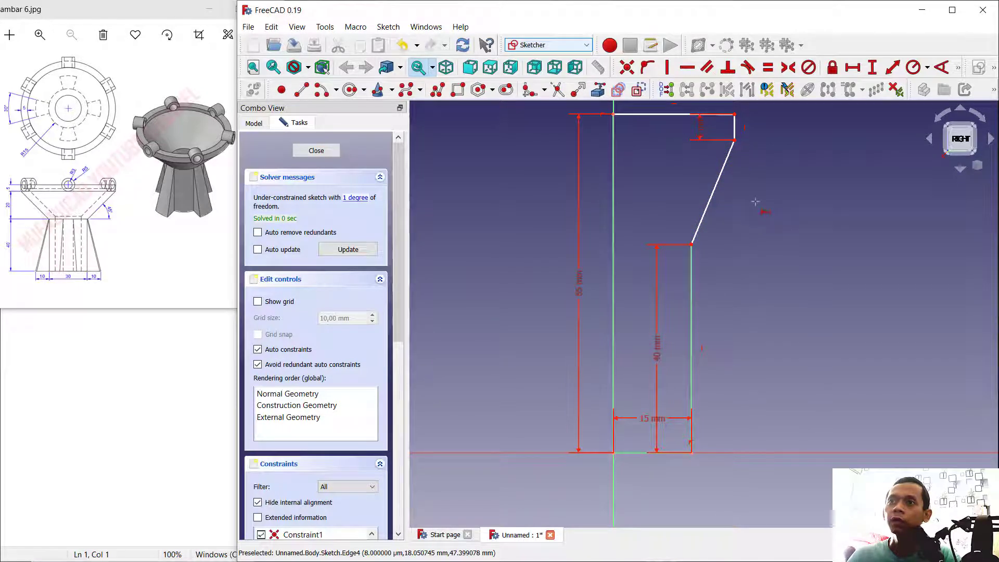
pyautogui.click(945, 67)
pyautogui.click(713, 193)
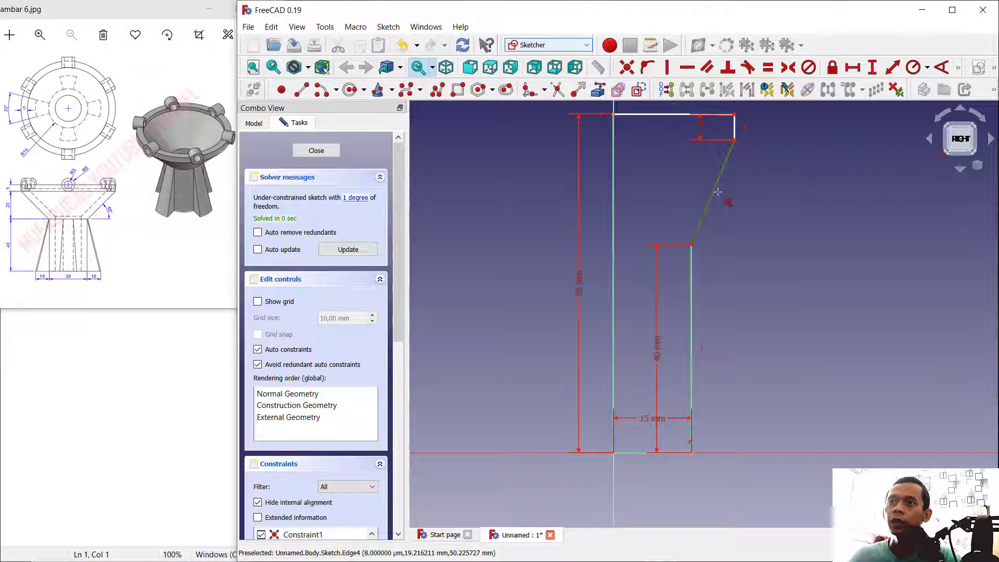
pyautogui.click(693, 272)
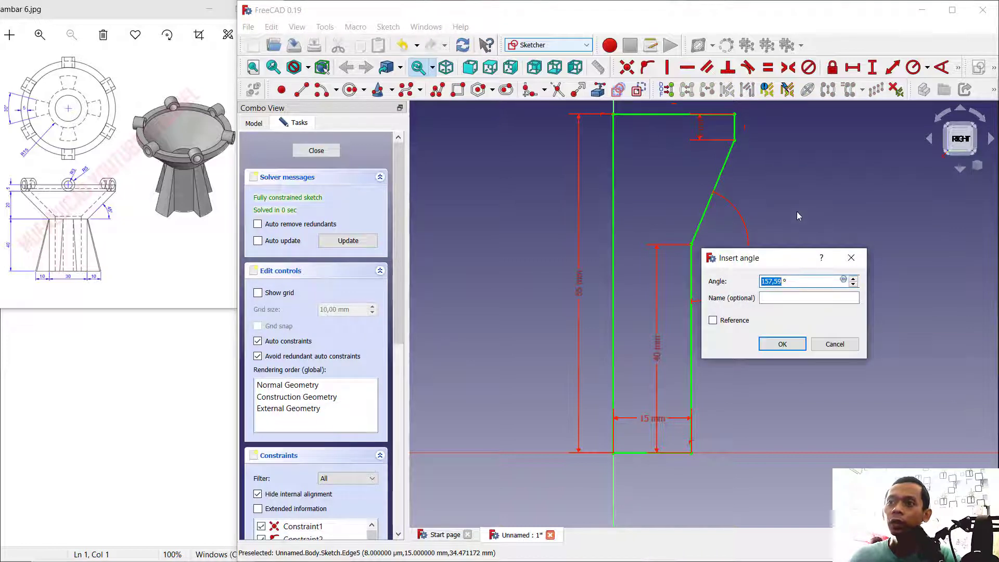
pyautogui.write('135')
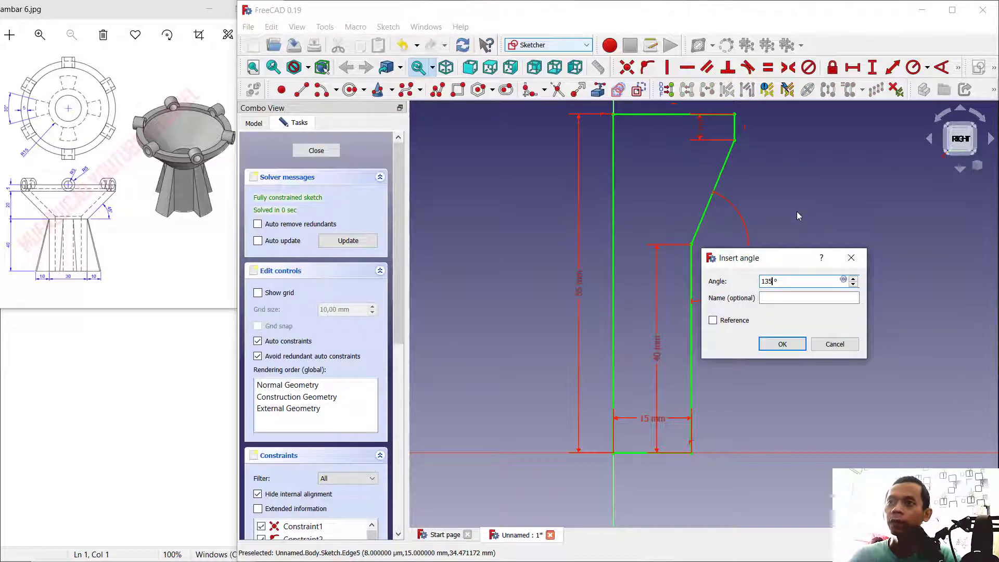
pyautogui.press('Return')
pyautogui.scroll(-1, 797, 211)
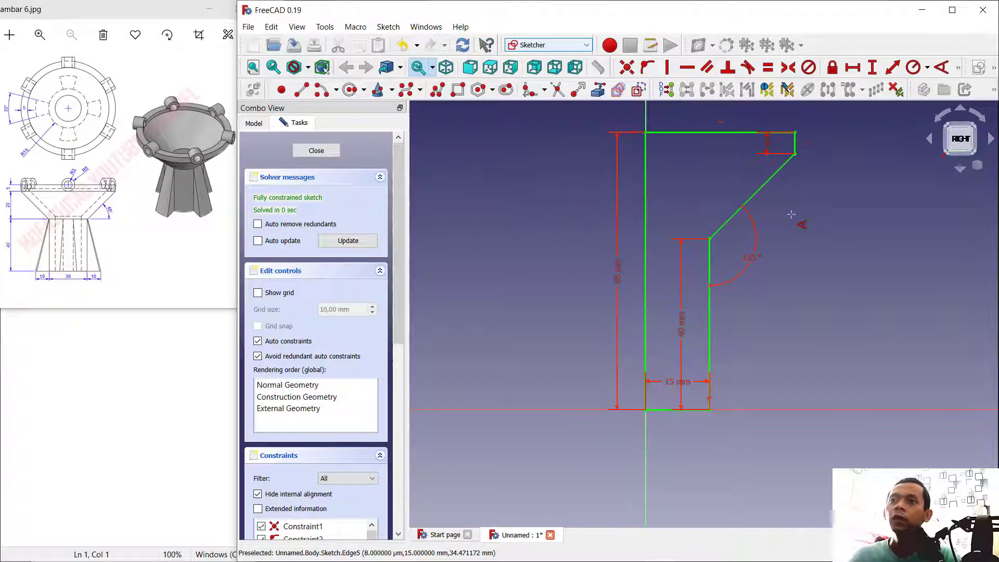
pyautogui.click(317, 151)
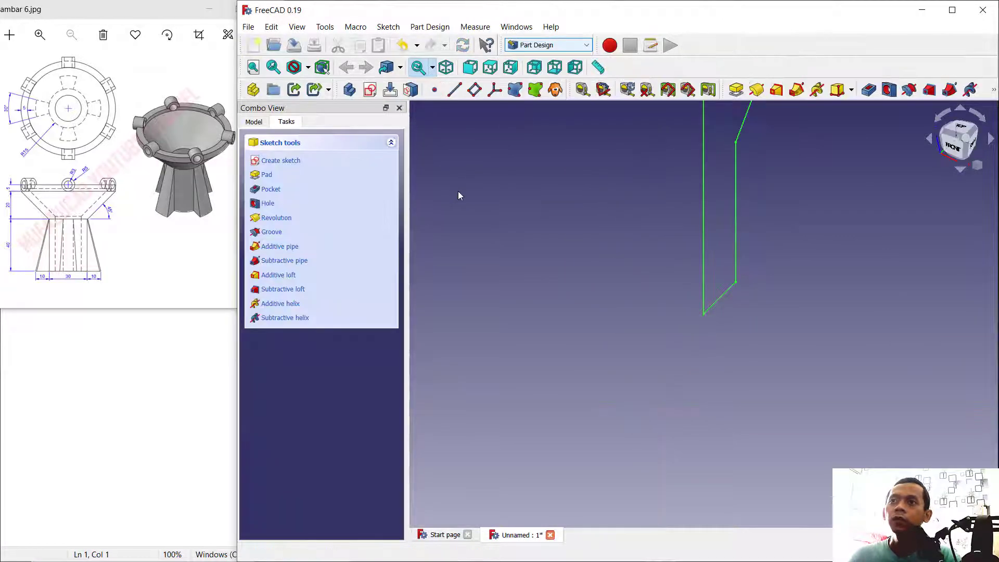
# - Revolve the profile a full 360° about the vertical sketch axis, reversed
pyautogui.scroll(-2, 765, 208)
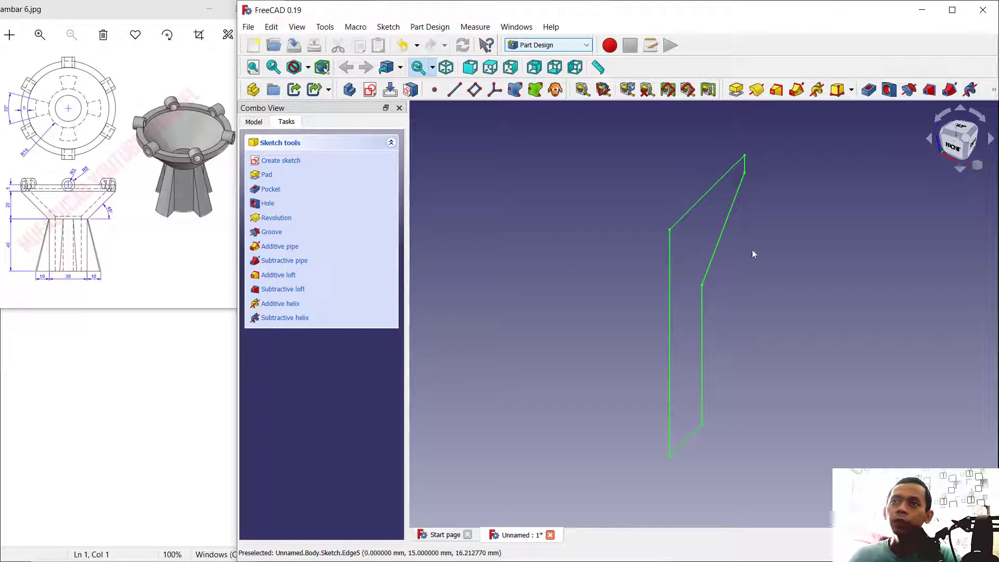
pyautogui.click(758, 91)
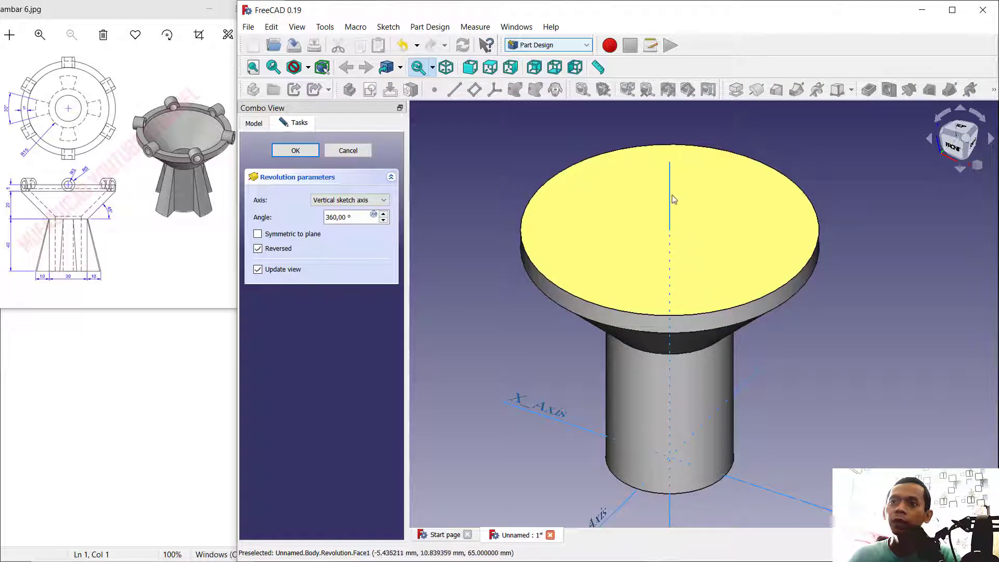
pyautogui.click(294, 148)
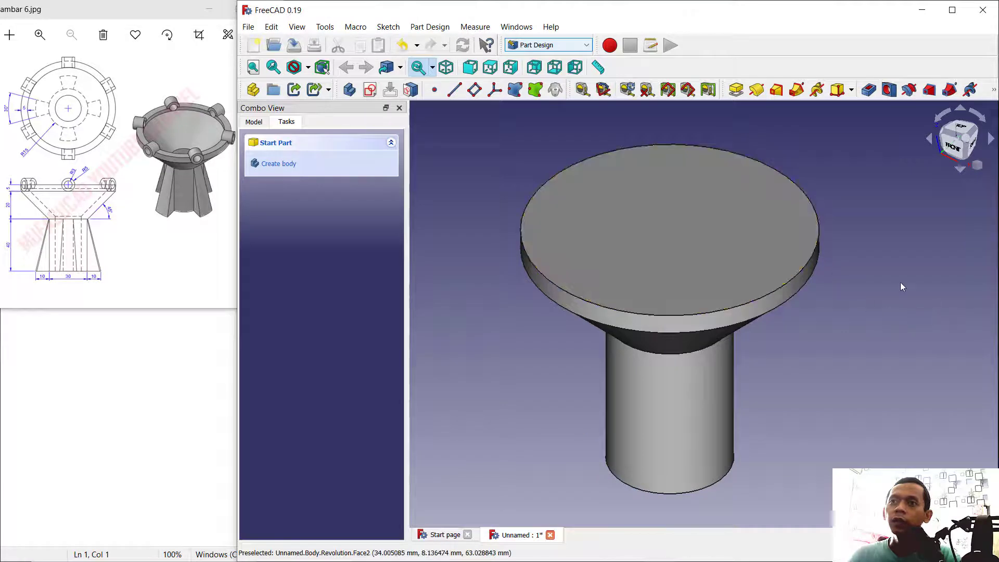
# - Select the flat top face and the stem's bottom face of the solid
pyautogui.scroll(-2, 901, 283)
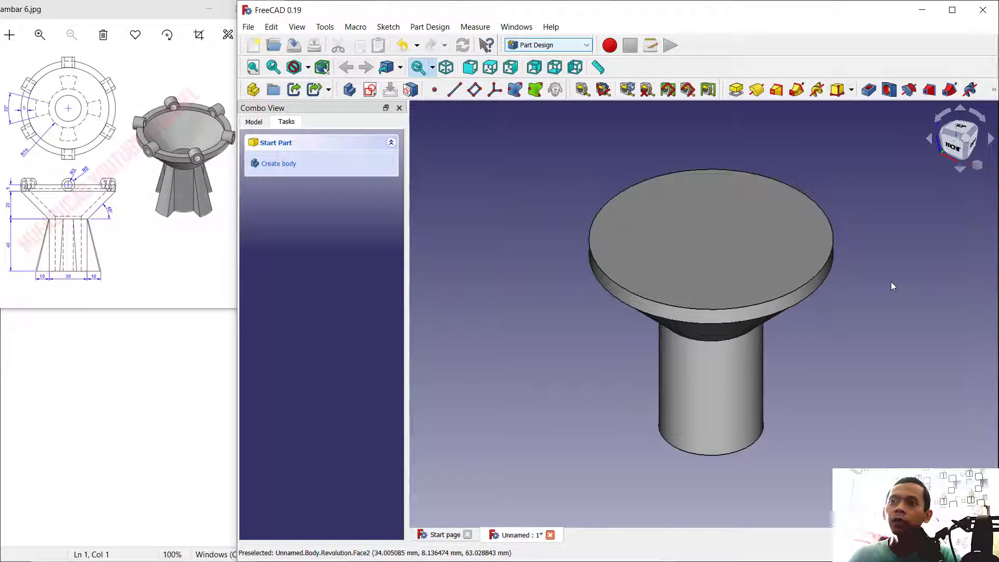
pyautogui.click(712, 246)
pyautogui.moveTo(849, 320); pyautogui.dragTo(802, 412, button='middle')
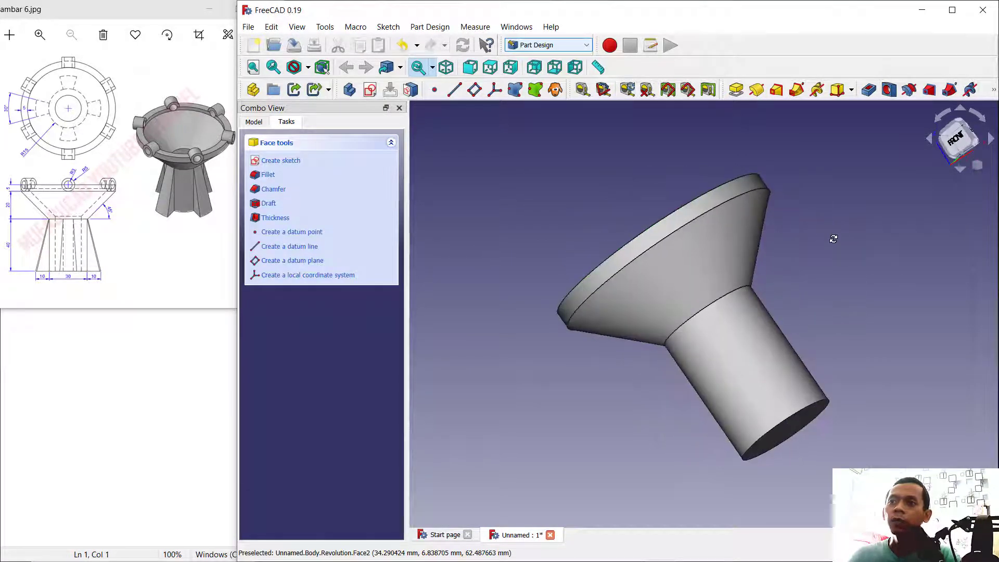
pyautogui.keyDown('ctrl'); pyautogui.click(791, 429); pyautogui.keyUp('ctrl')
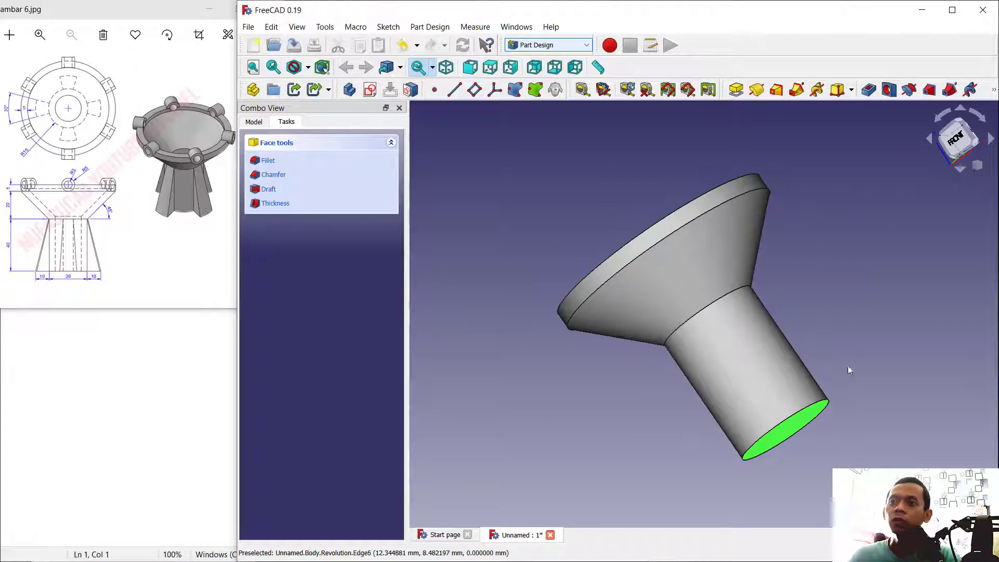
pyautogui.moveTo(822, 246); pyautogui.dragTo(838, 323, button='middle')
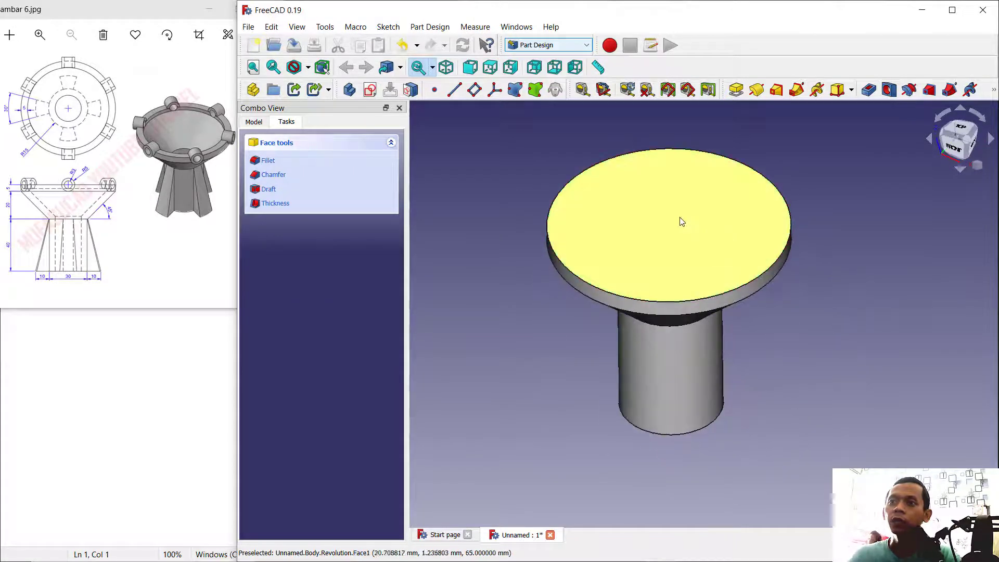
# - Apply a 5 mm inward Thickness with Intersection join type, leaving the selected faces open
pyautogui.click(994, 93)
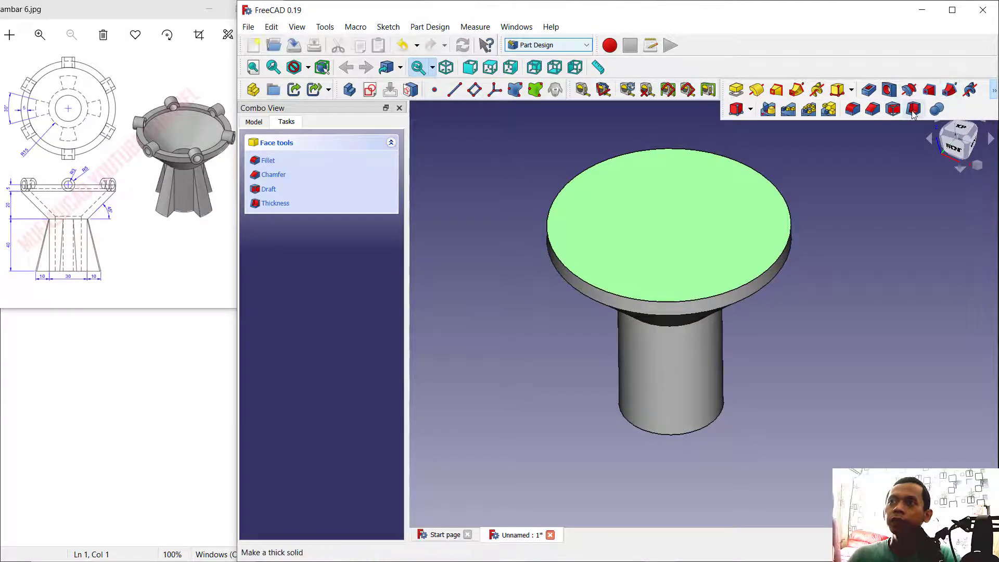
pyautogui.click(912, 107)
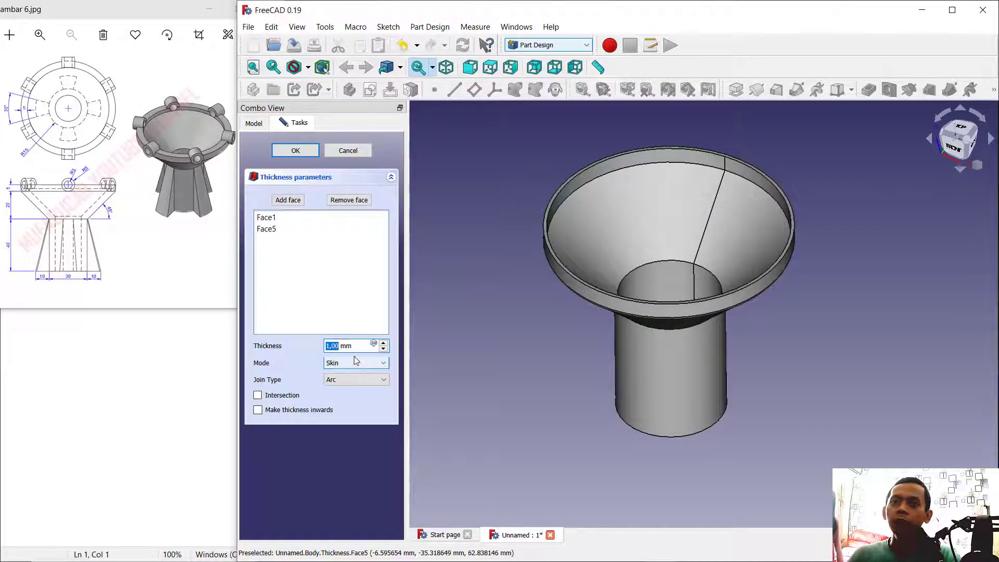
pyautogui.write('5')
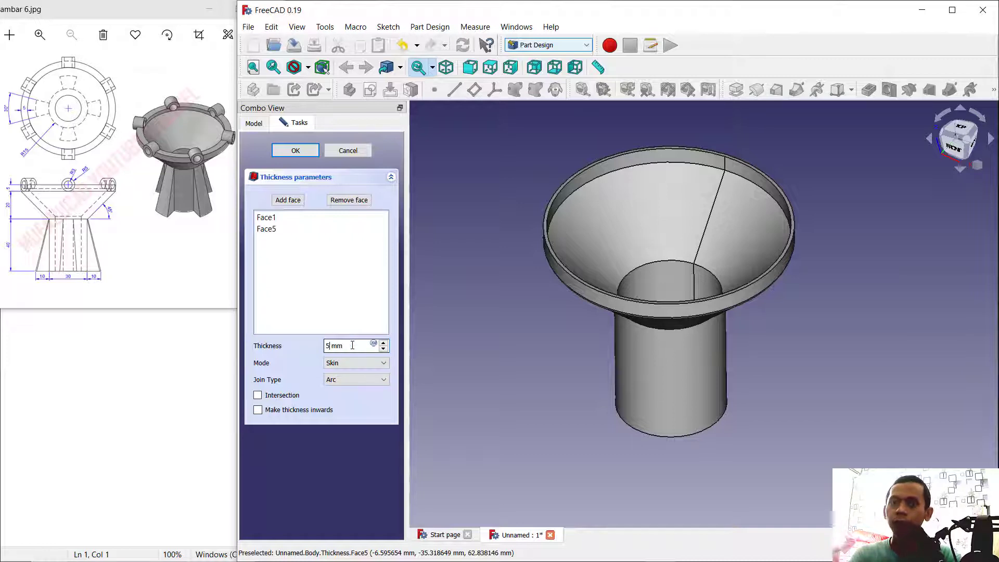
pyautogui.click(334, 381)
pyautogui.click(342, 397)
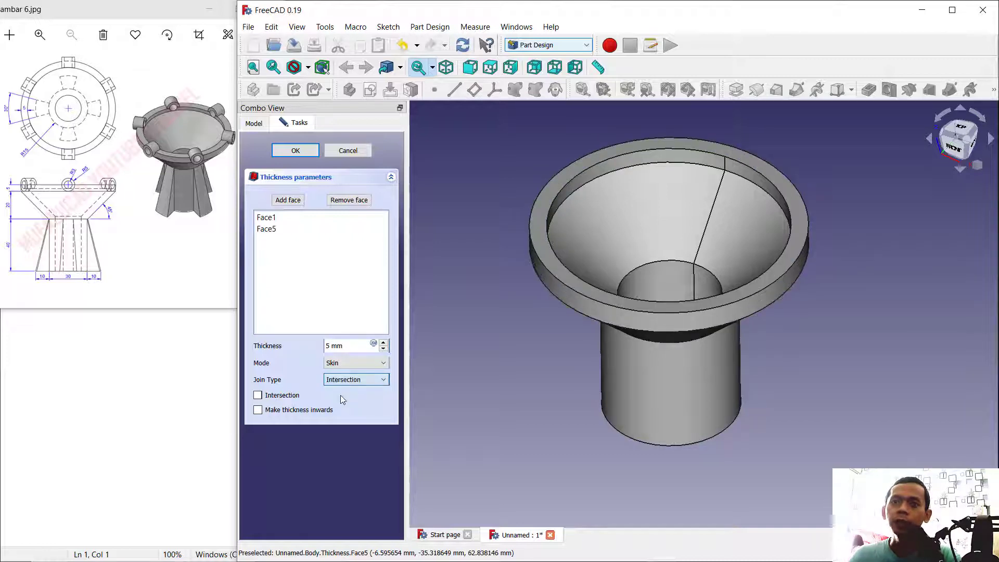
pyautogui.click(265, 412)
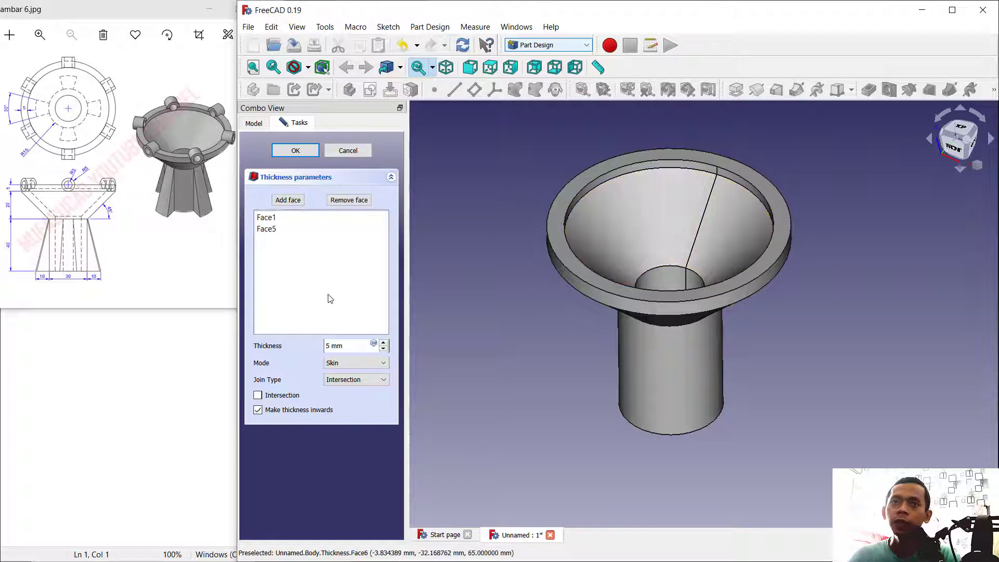
pyautogui.click(295, 151)
pyautogui.moveTo(742, 296)
pyautogui.mouseDown(button='middle')
pyautogui.moveTo(775, 292)
pyautogui.moveTo(759, 284)
pyautogui.moveTo(743, 292)
pyautogui.mouseUp(button='middle')
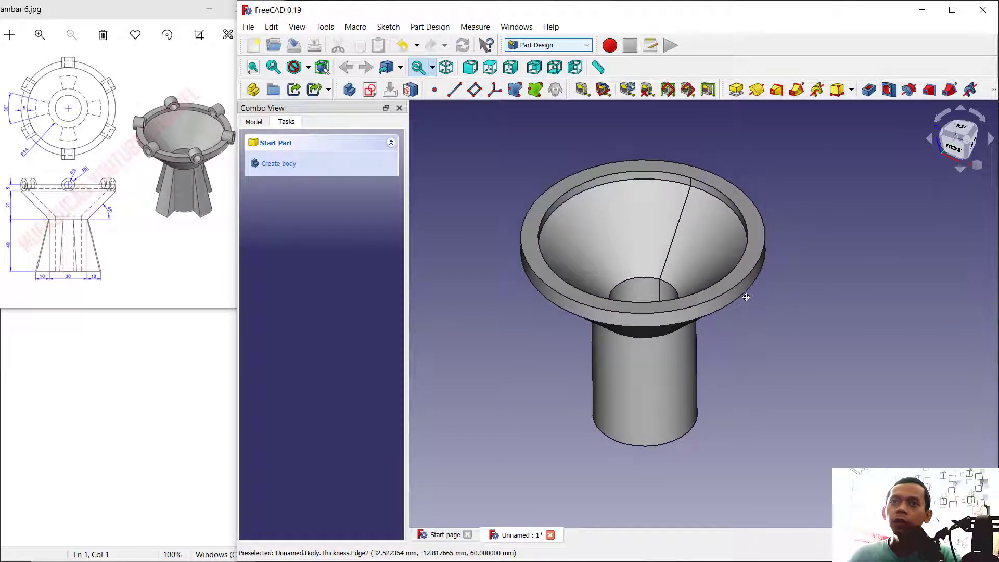
# - Start a new sketch on the XZ plane
pyautogui.click(370, 90)
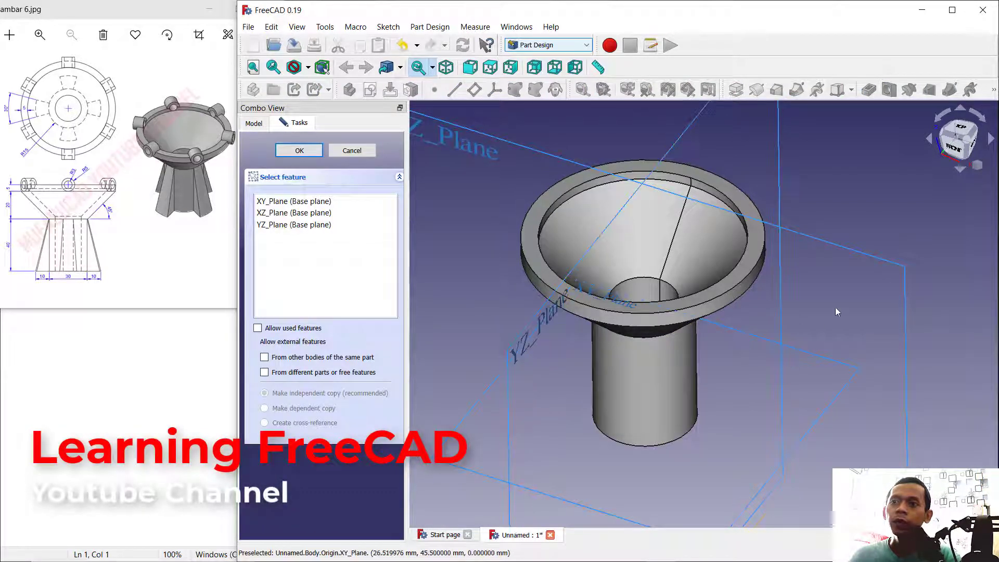
pyautogui.click(864, 256)
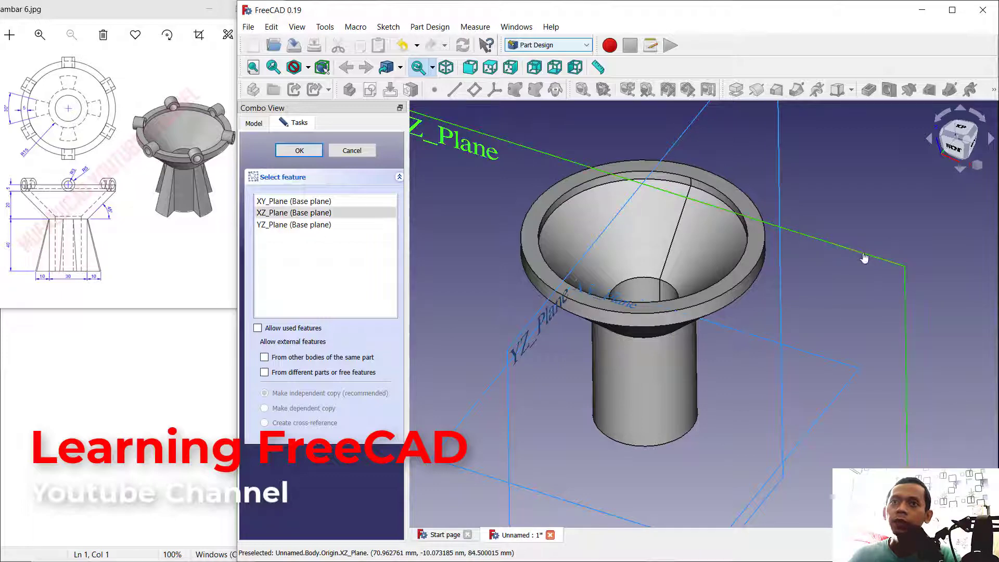
pyautogui.scroll(-2, 491, 176)
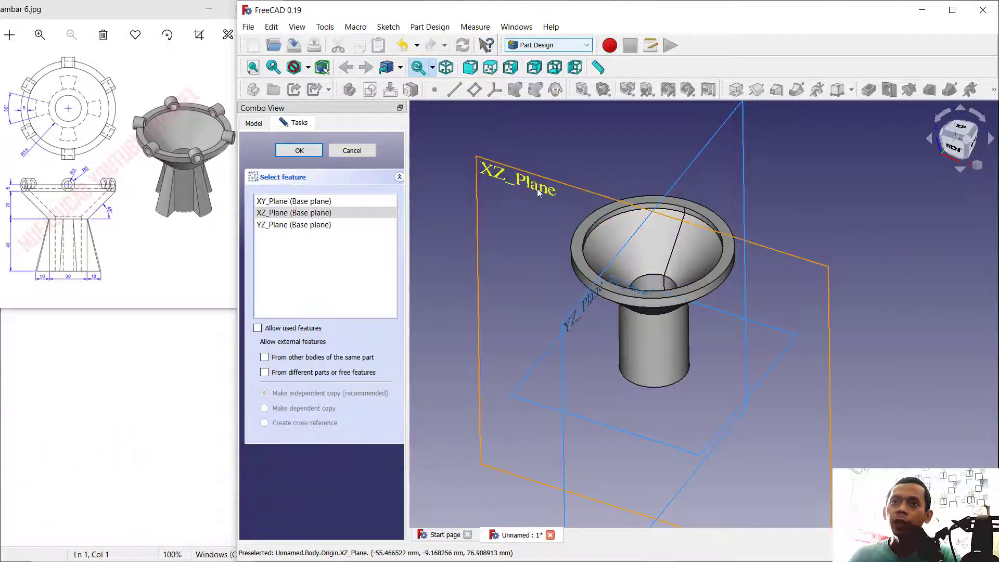
pyautogui.click(306, 151)
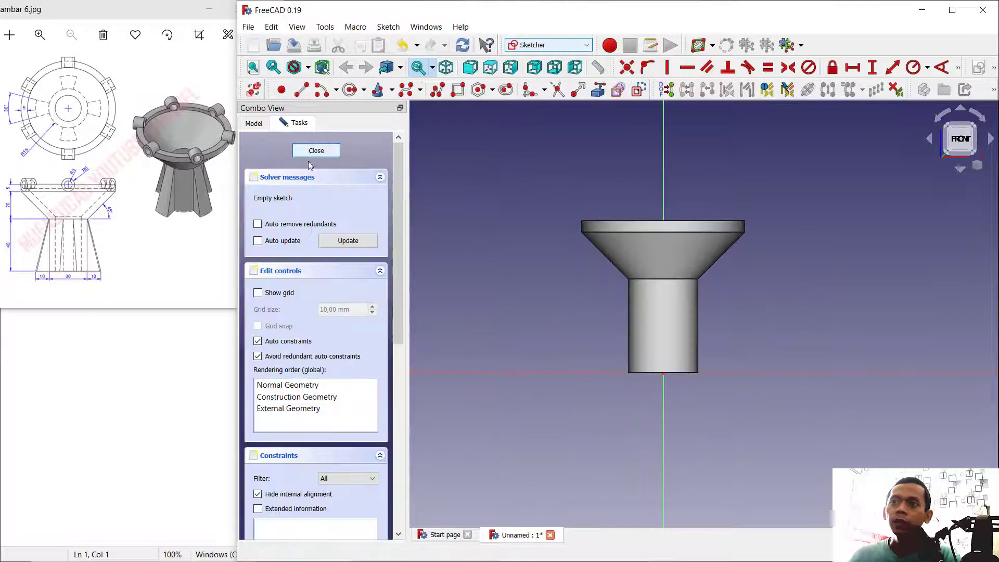
# - Draw a closed triangle from the stem's bottom-right corner up to the cone junction, and dimension its base width
pyautogui.click(599, 90)
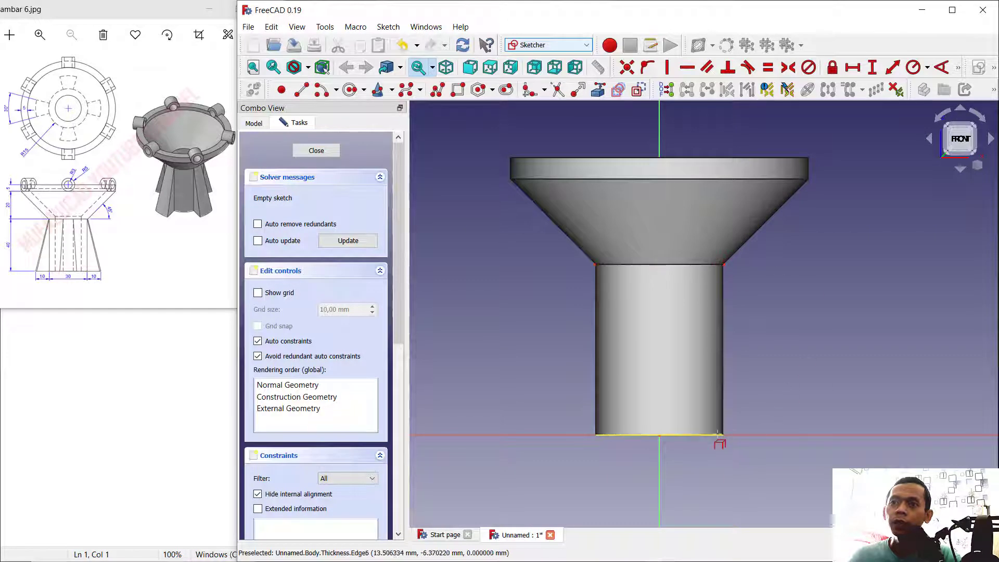
pyautogui.scroll(1, 748, 382)
pyautogui.scroll(1, 748, 382)
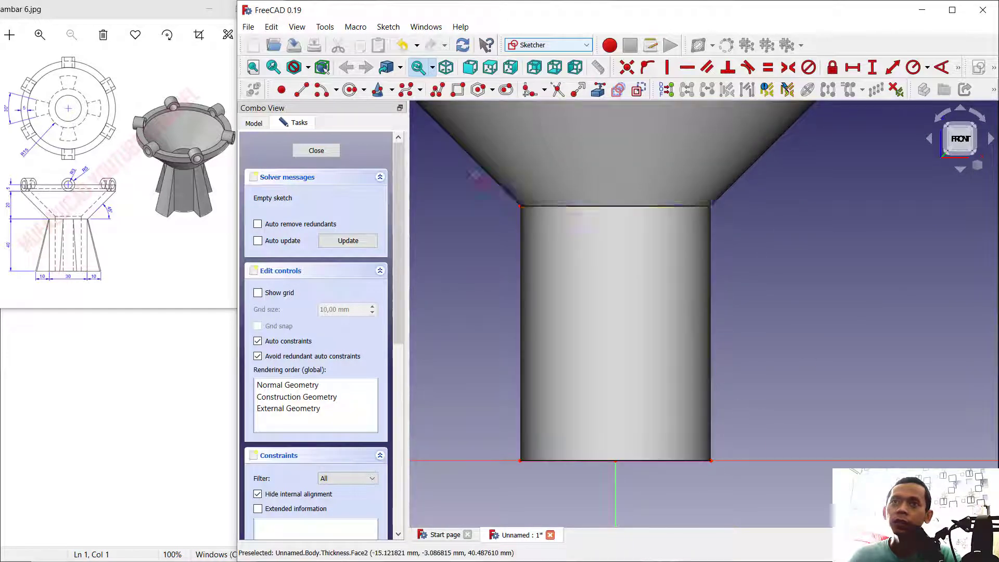
pyautogui.click(439, 90)
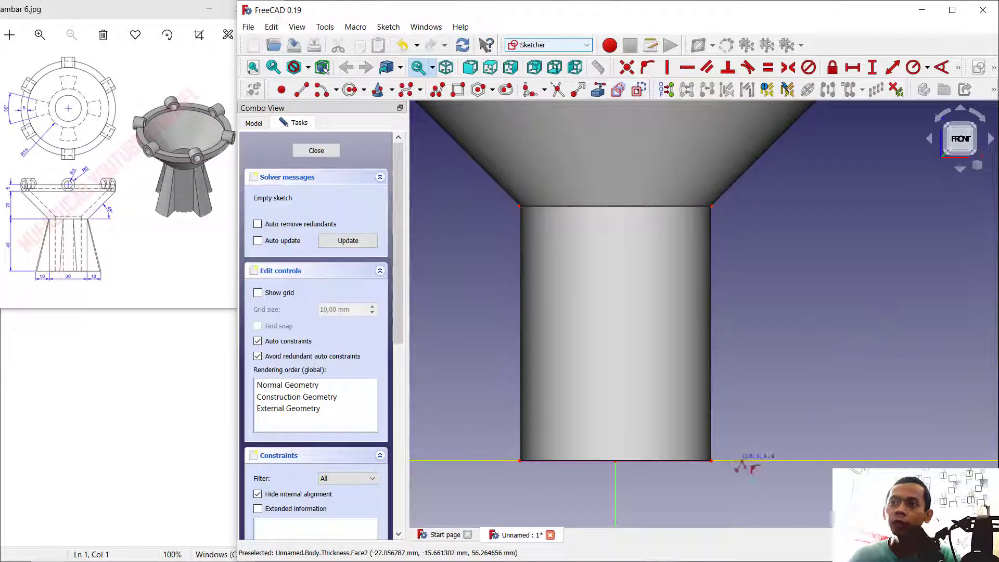
pyautogui.click(715, 462)
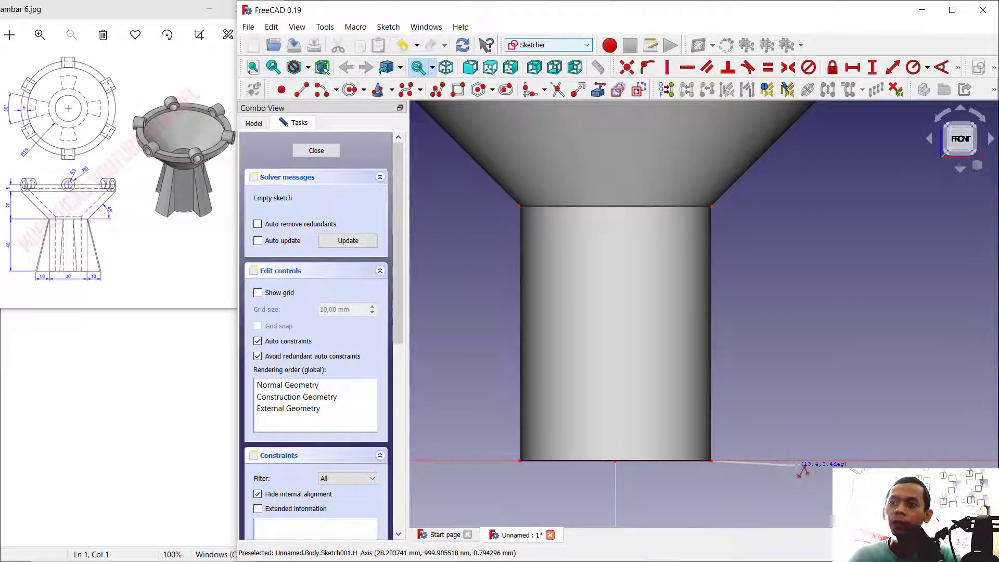
pyautogui.click(799, 461)
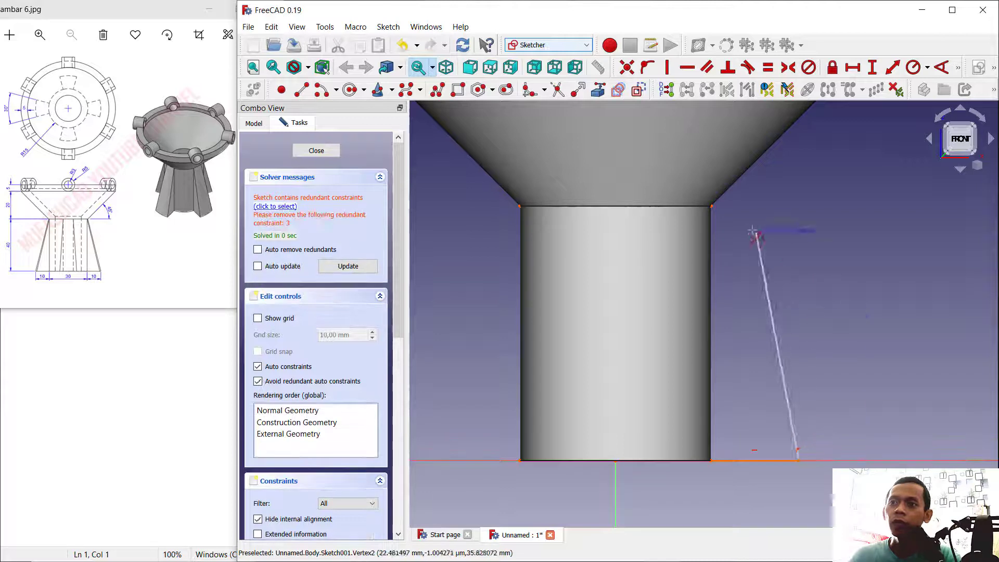
pyautogui.click(713, 207)
pyautogui.click(713, 461)
pyautogui.click(853, 67)
pyautogui.click(753, 461)
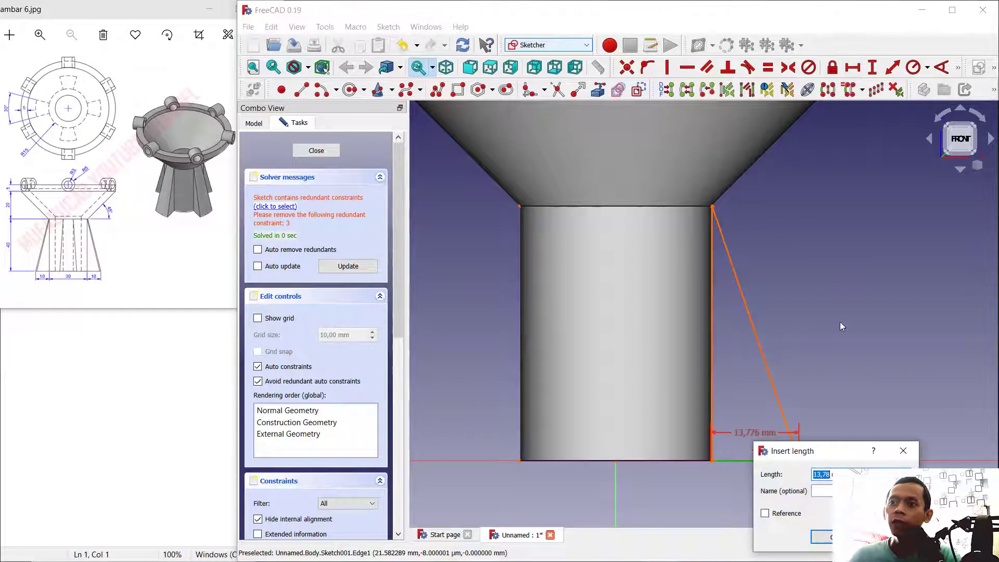
# - Try a 10 mm base width, dismiss the invalid-datum error, and delete the redundant constraint
pyautogui.press('Return')
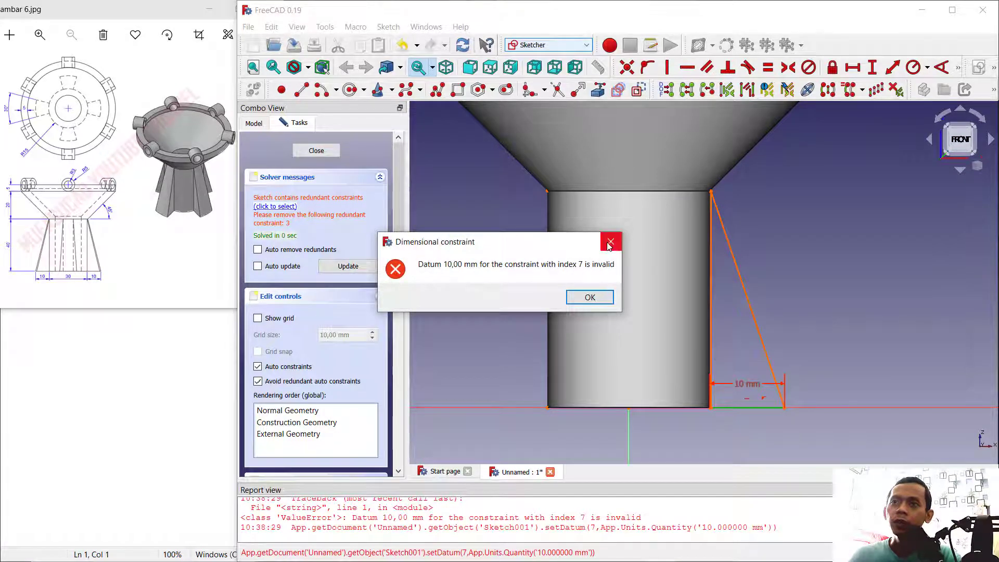
pyautogui.click(612, 247)
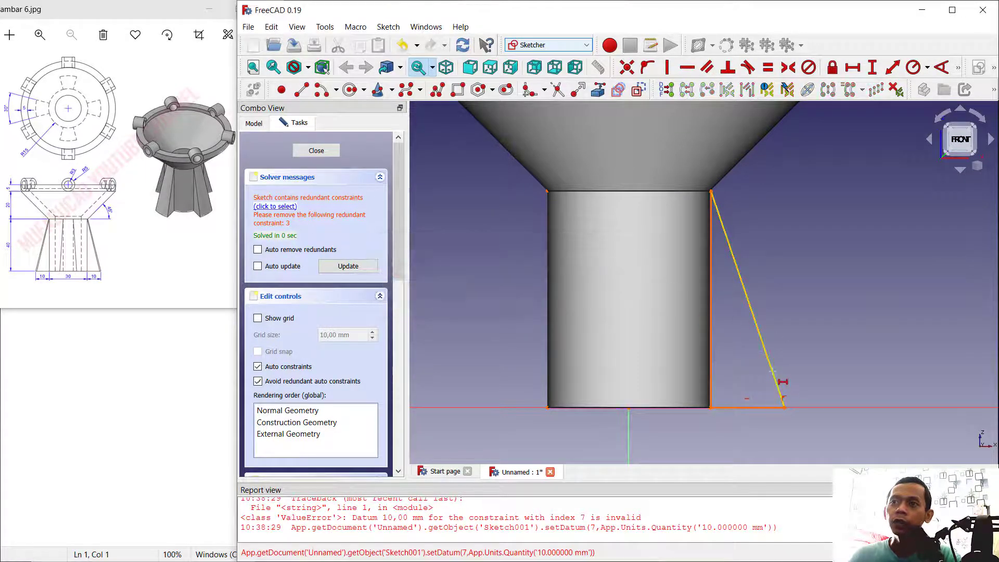
pyautogui.click(279, 208)
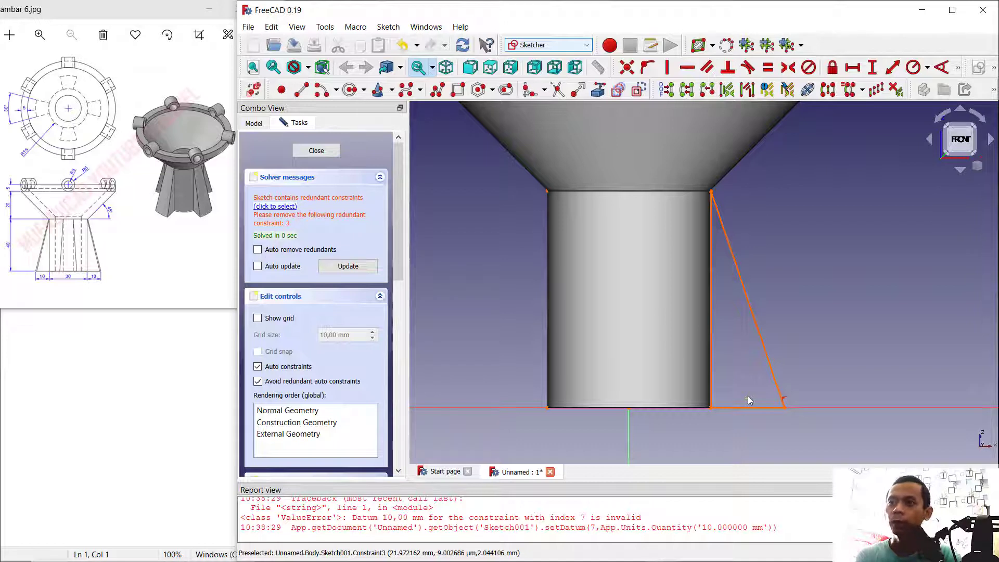
pyautogui.press('Delete')
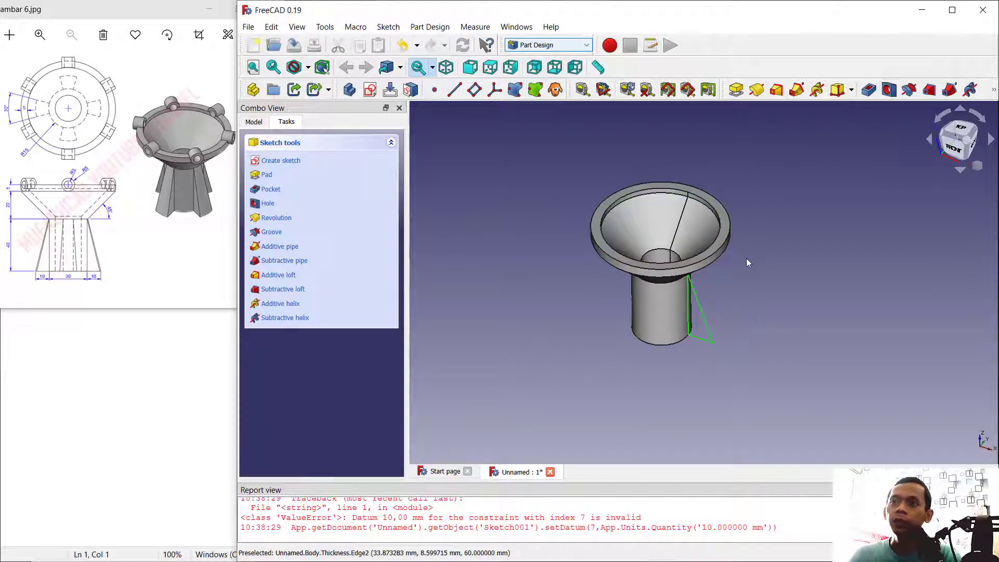
# - Revolve the triangle 30° symmetric to plane about the vertical axis, forming a tapered leg
pyautogui.moveTo(746, 263); pyautogui.dragTo(749, 289, button='middle')
pyautogui.click(756, 90)
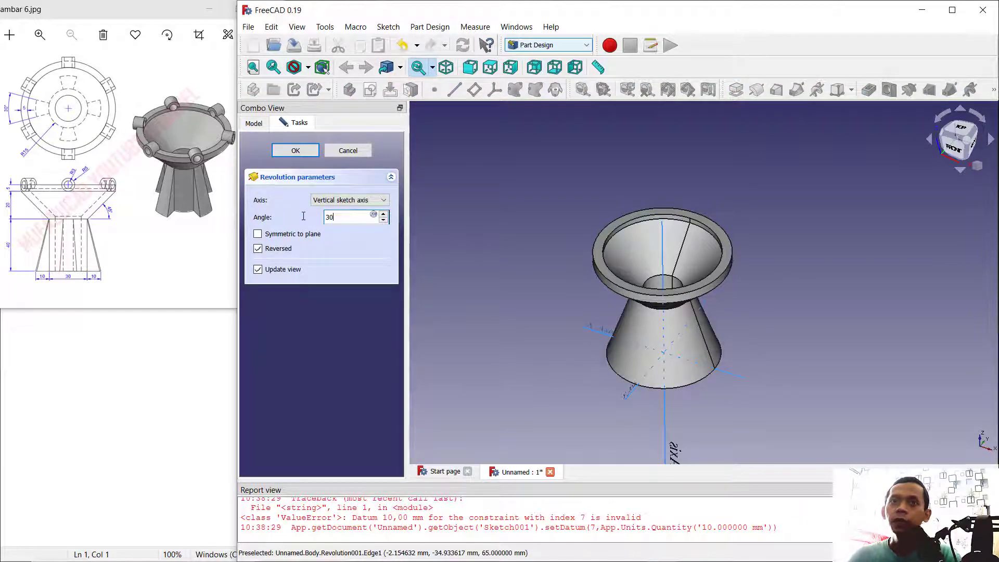
pyautogui.press('Return')
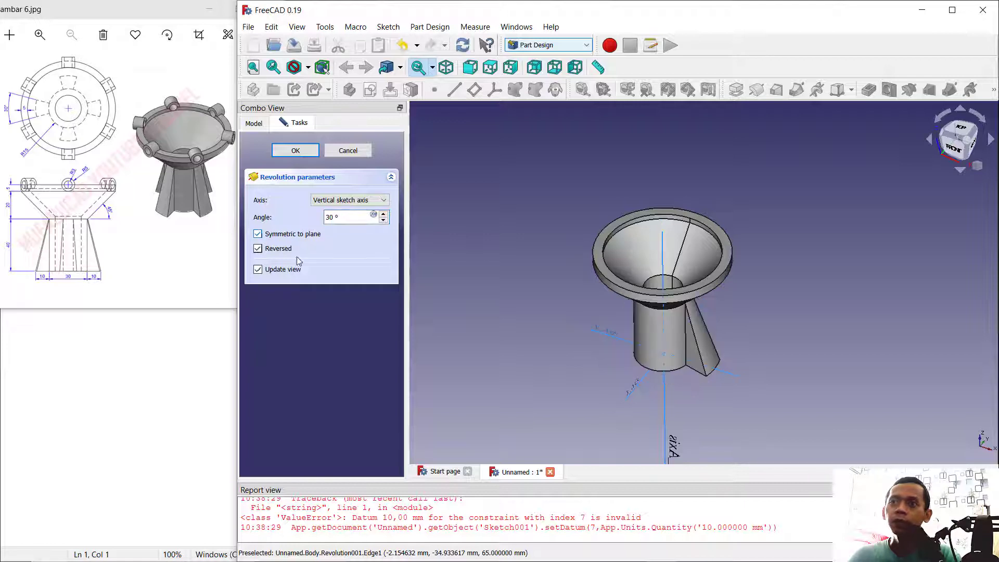
pyautogui.scroll(5, 734, 357)
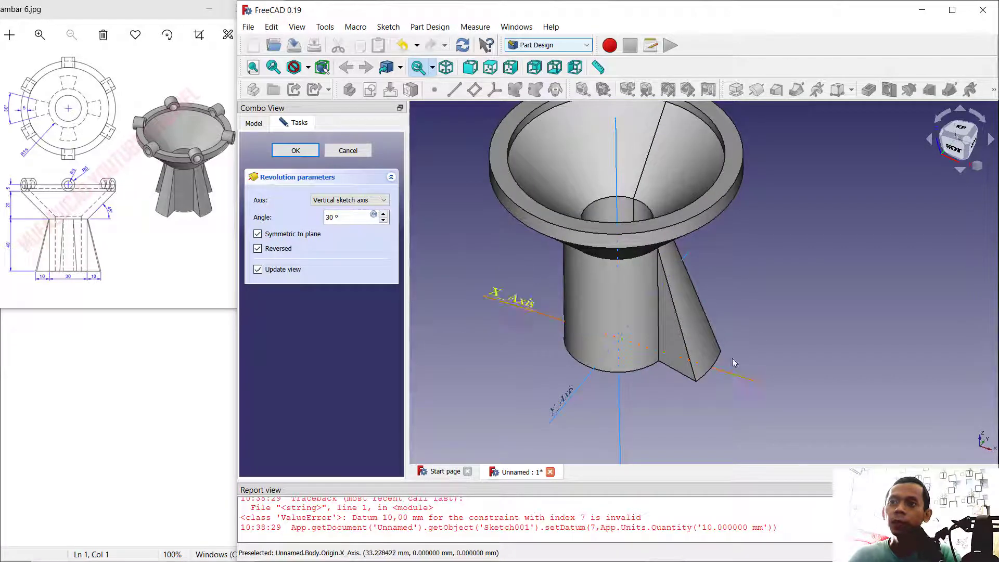
pyautogui.click(295, 151)
pyautogui.moveTo(729, 367); pyautogui.dragTo(683, 397, button='middle')
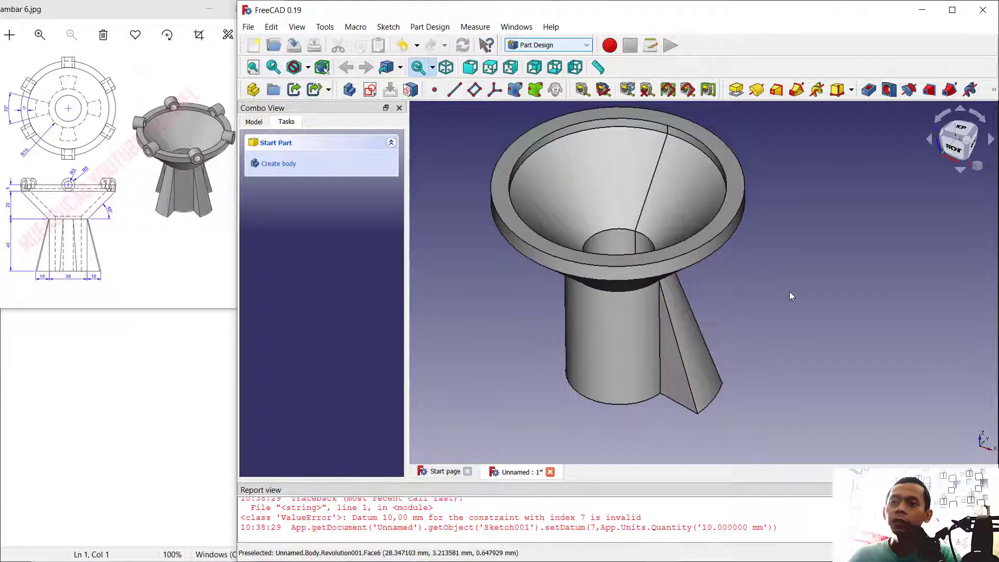
# - Start a Polar Pattern of the leg feature Revolution001
pyautogui.click(995, 93)
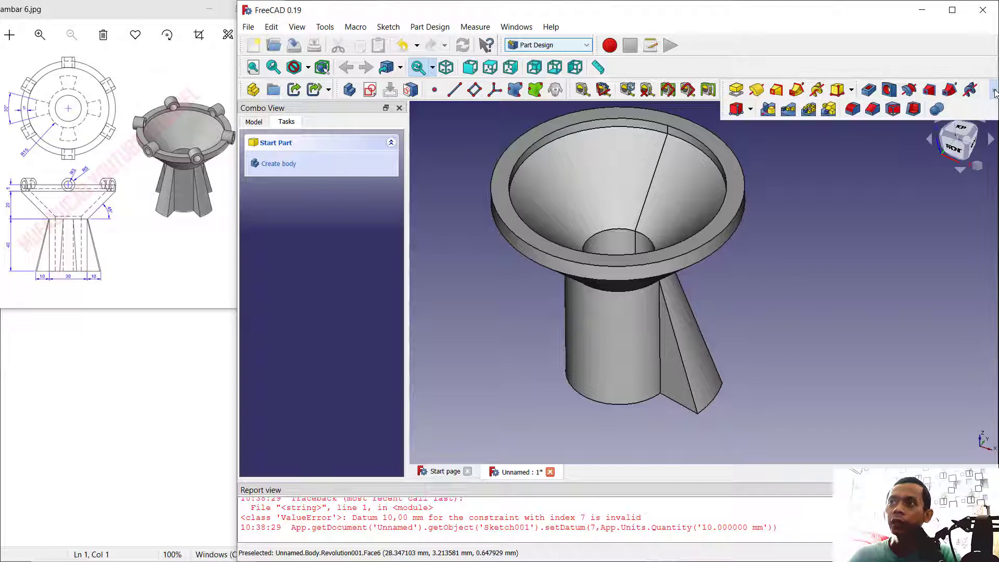
pyautogui.click(809, 109)
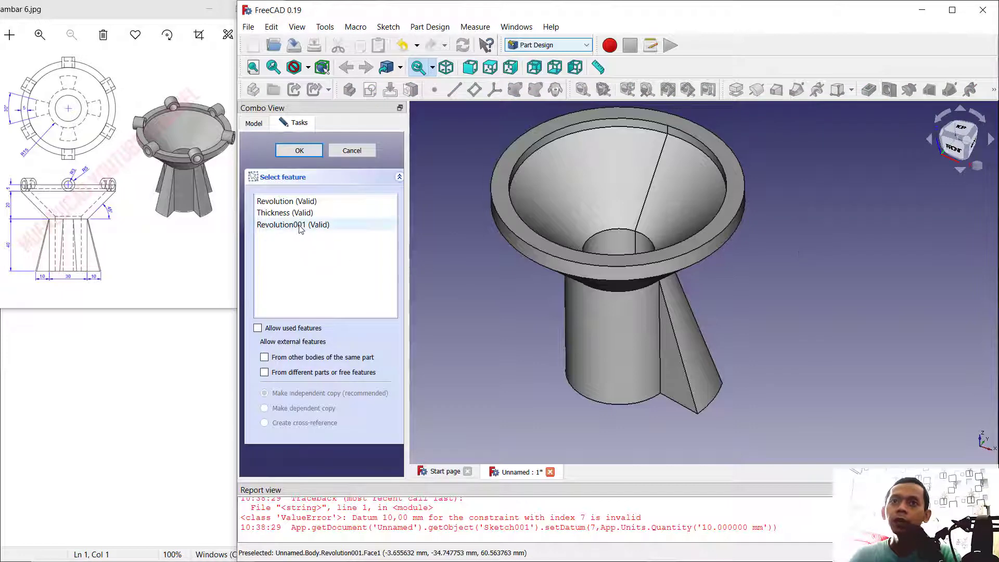
pyautogui.click(302, 227)
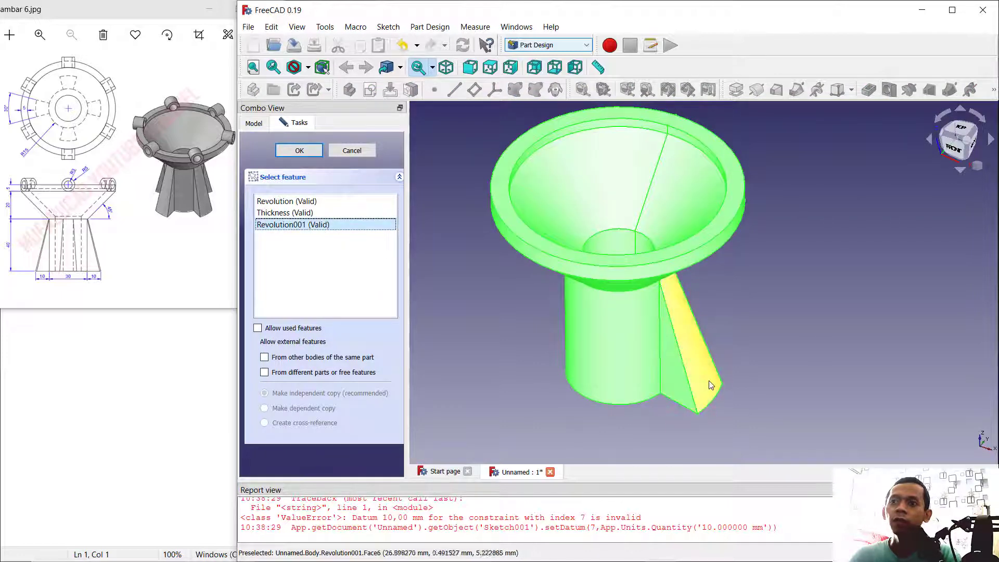
pyautogui.click(305, 156)
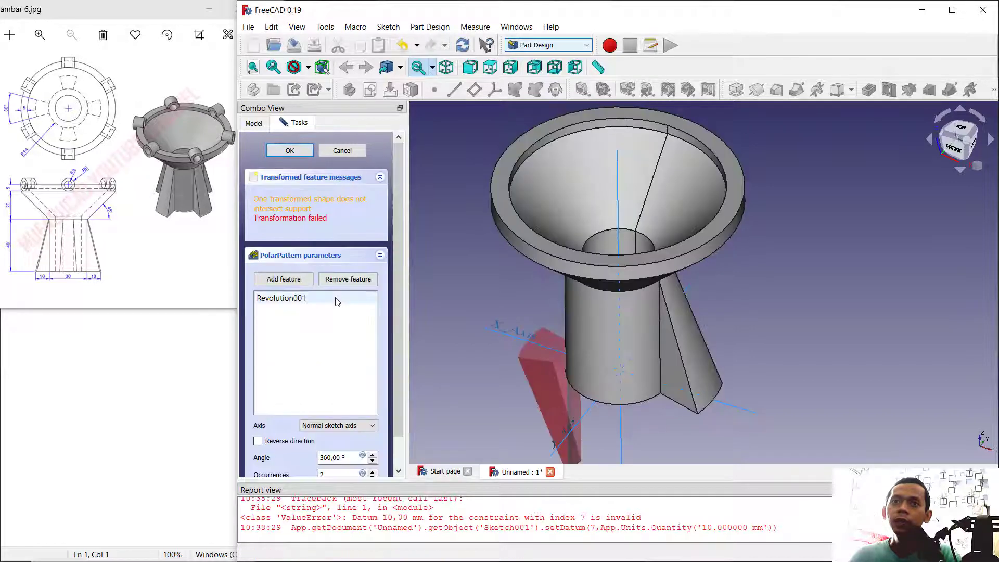
# - Pattern the leg around the Z axis with 4 occurrences, not reversed
pyautogui.scroll(-2, 397, 253)
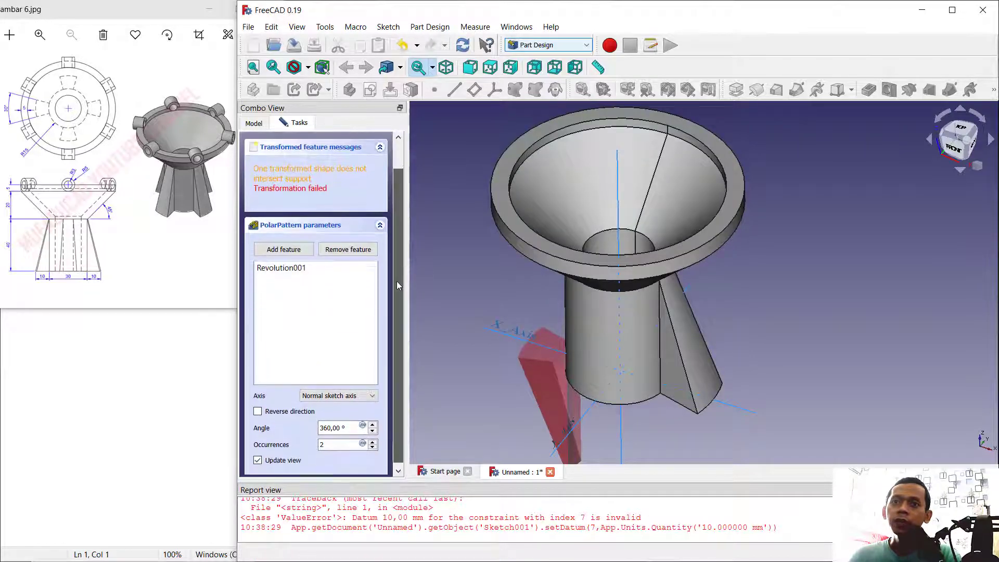
pyautogui.click(259, 409)
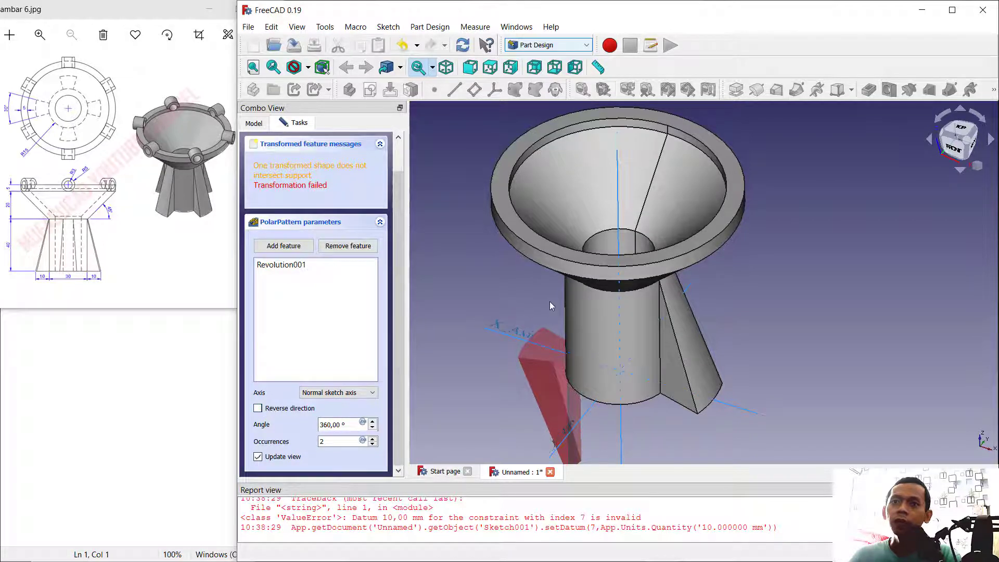
pyautogui.click(336, 394)
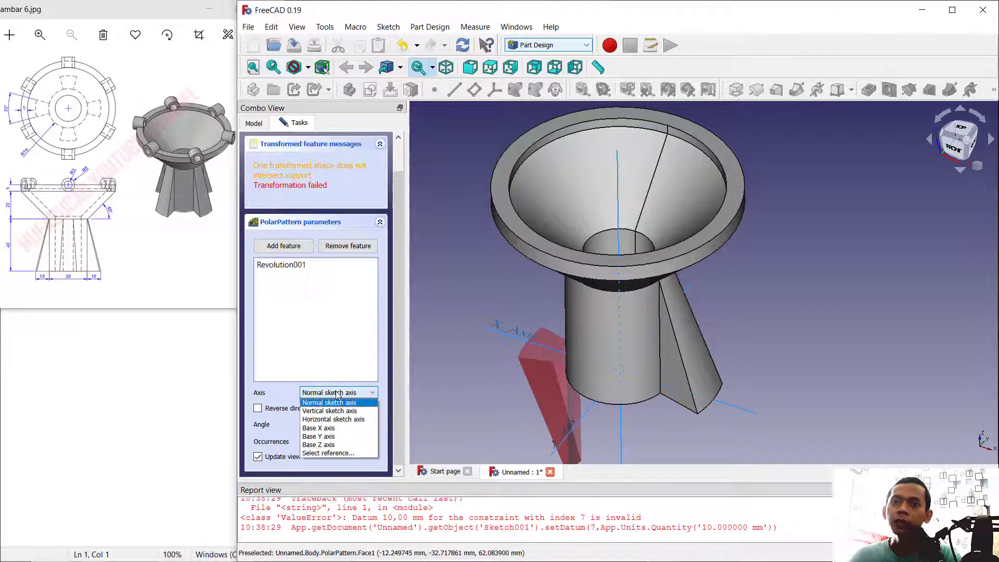
pyautogui.click(333, 452)
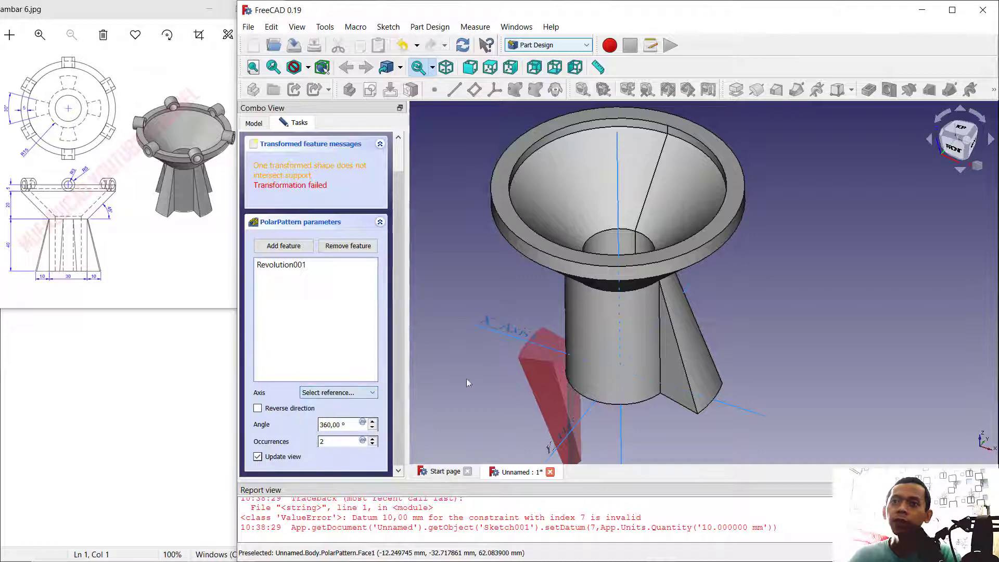
pyautogui.click(618, 198)
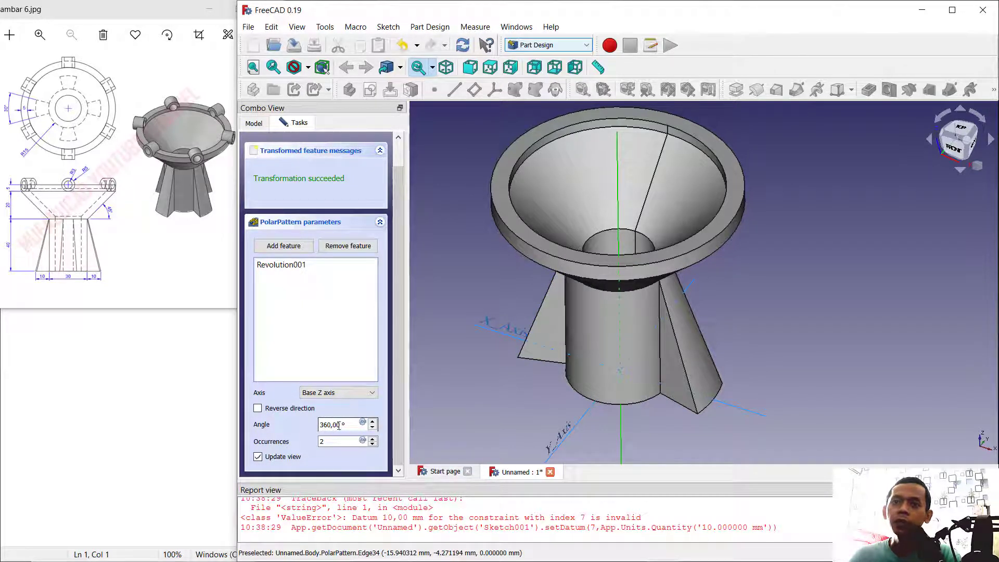
pyautogui.doubleClick(343, 441)
pyautogui.write('4')
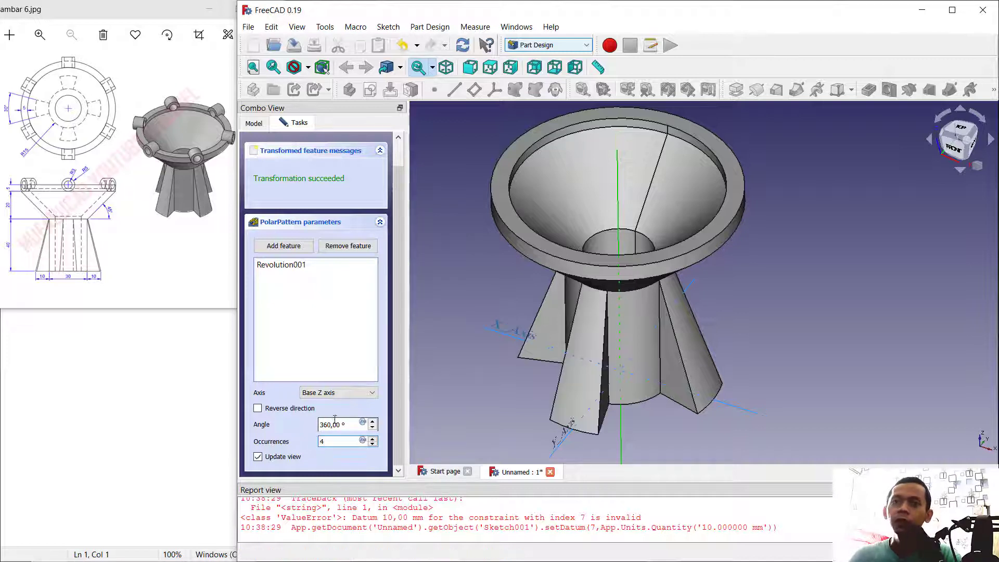
pyautogui.scroll(2, 299, 184)
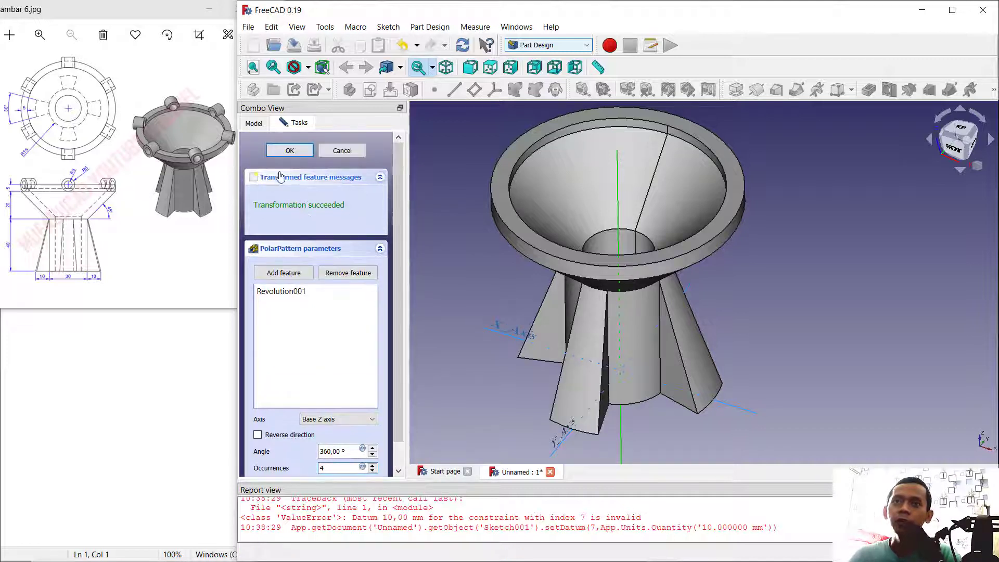
pyautogui.click(285, 151)
pyautogui.moveTo(763, 286); pyautogui.dragTo(761, 308, button='middle')
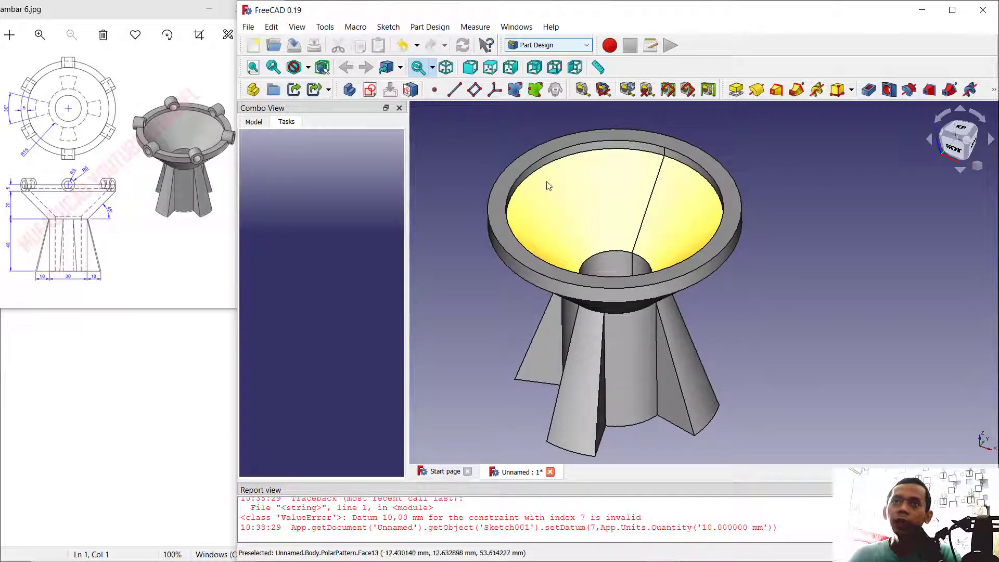
# - Start a new sketch on the bowl's top rim face
pyautogui.click(369, 92)
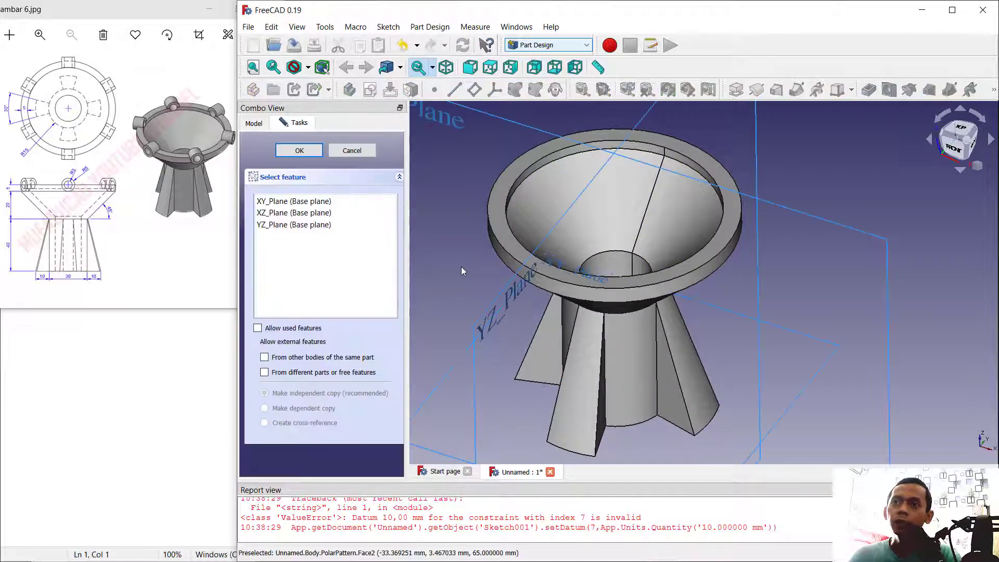
pyautogui.click(715, 249)
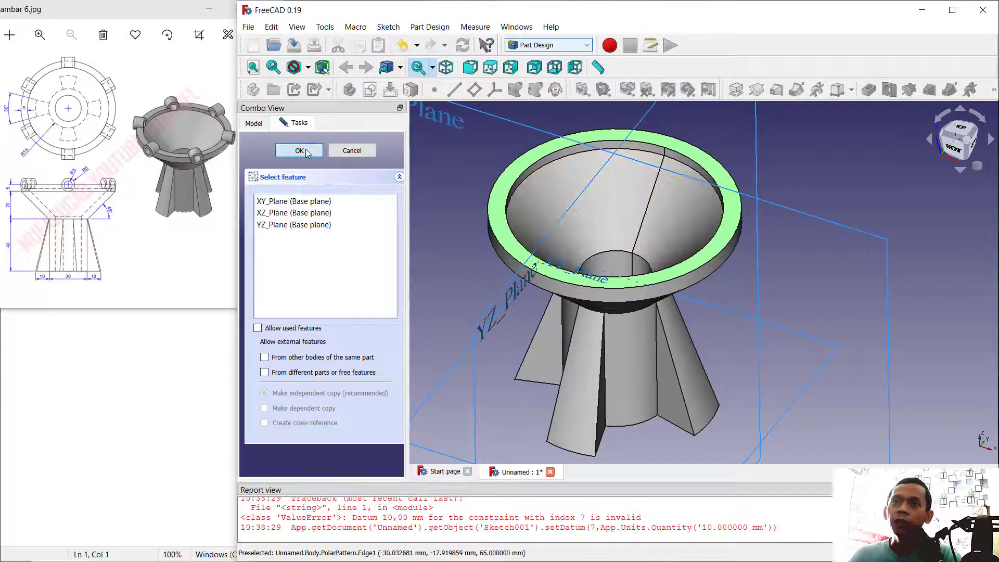
pyautogui.click(335, 150)
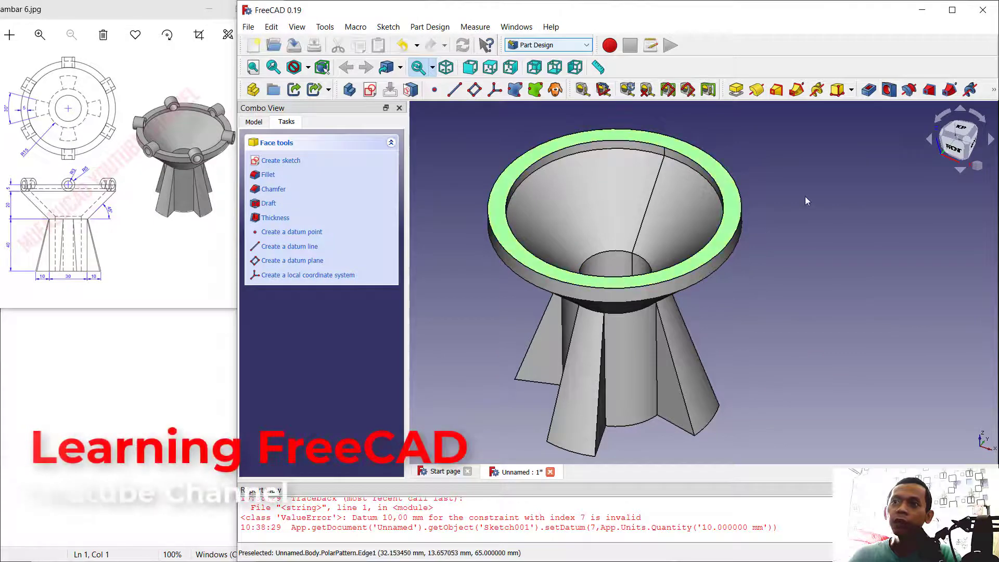
pyautogui.click(737, 218)
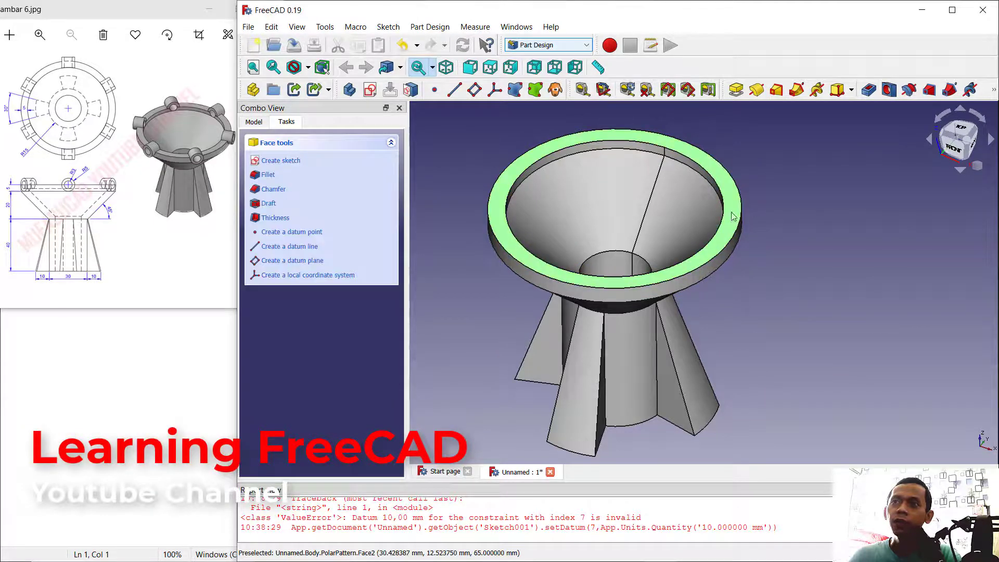
pyautogui.click(370, 90)
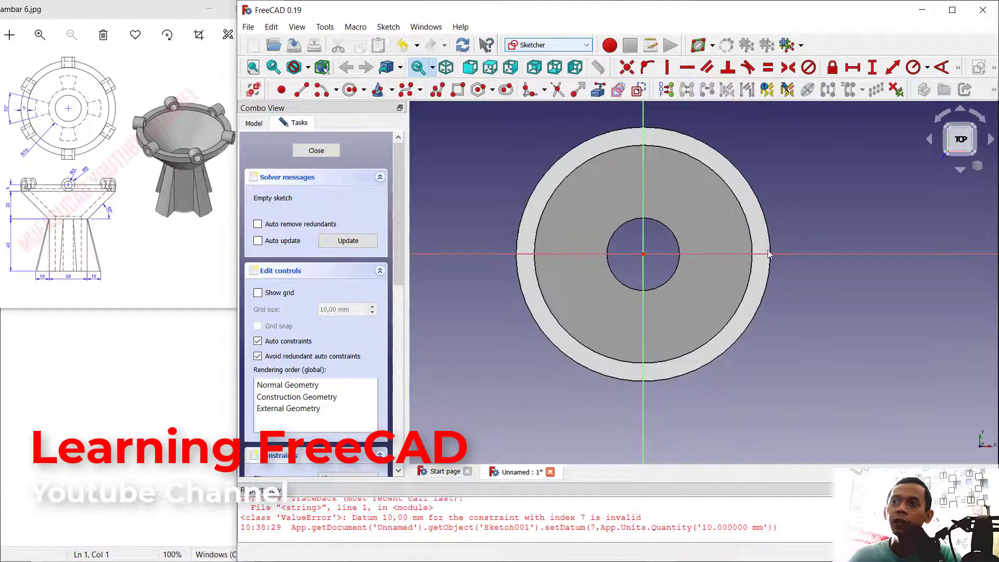
pyautogui.scroll(2, 629, 390)
pyautogui.scroll(1, 646, 380)
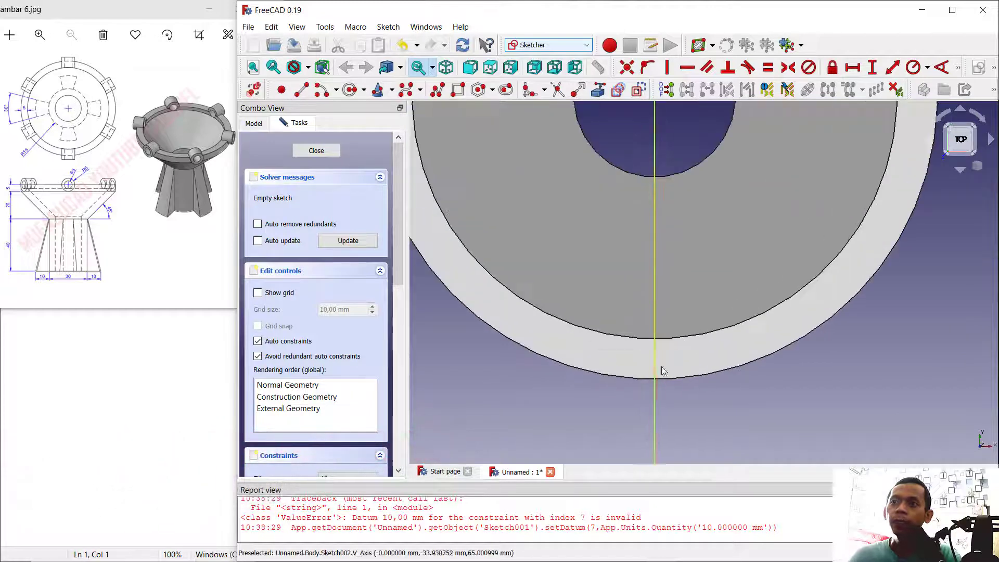
pyautogui.scroll(-1, 675, 360)
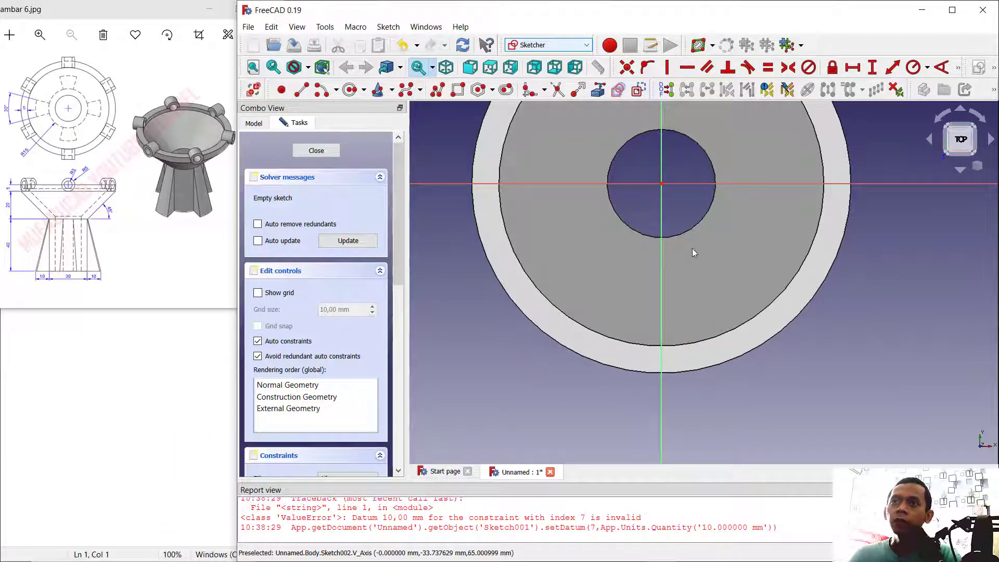
# - Import the rim's inner and outer circular edges as external geometry
pyautogui.click(598, 89)
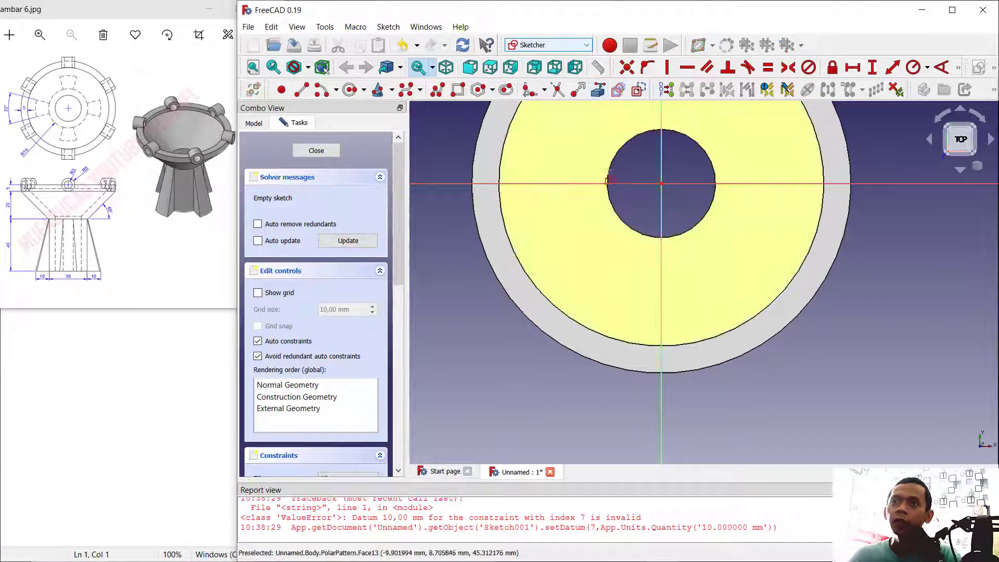
pyautogui.click(584, 327)
pyautogui.click(580, 358)
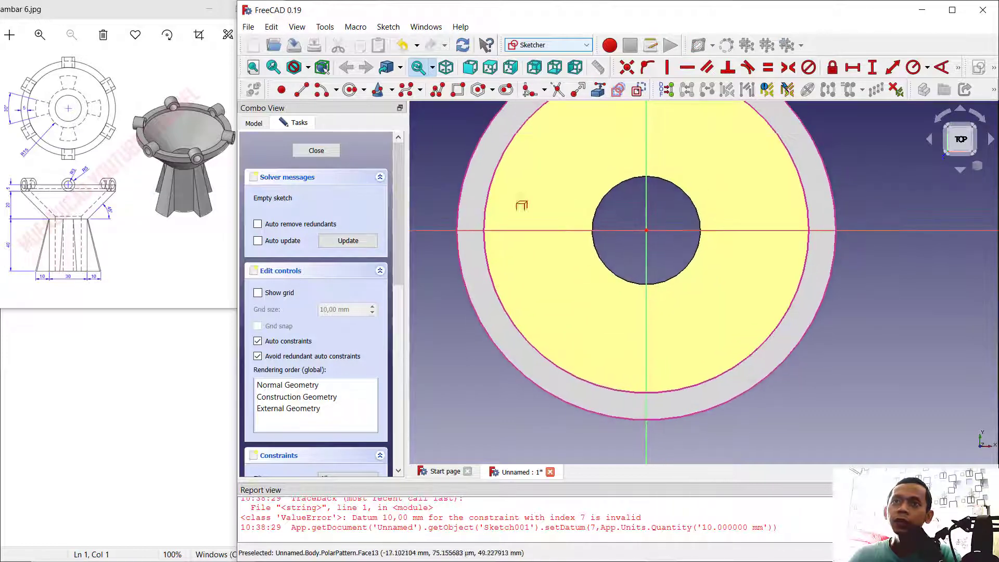
# - Draw two origin-centred circles matching the inner and outer rim edges, then begin a line at the origin
pyautogui.click(350, 90)
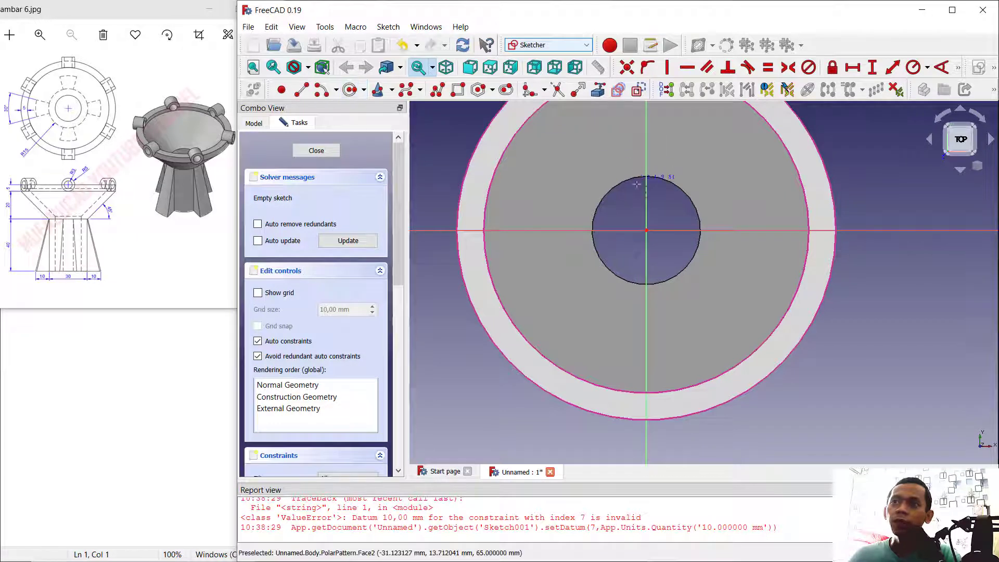
pyautogui.click(647, 230)
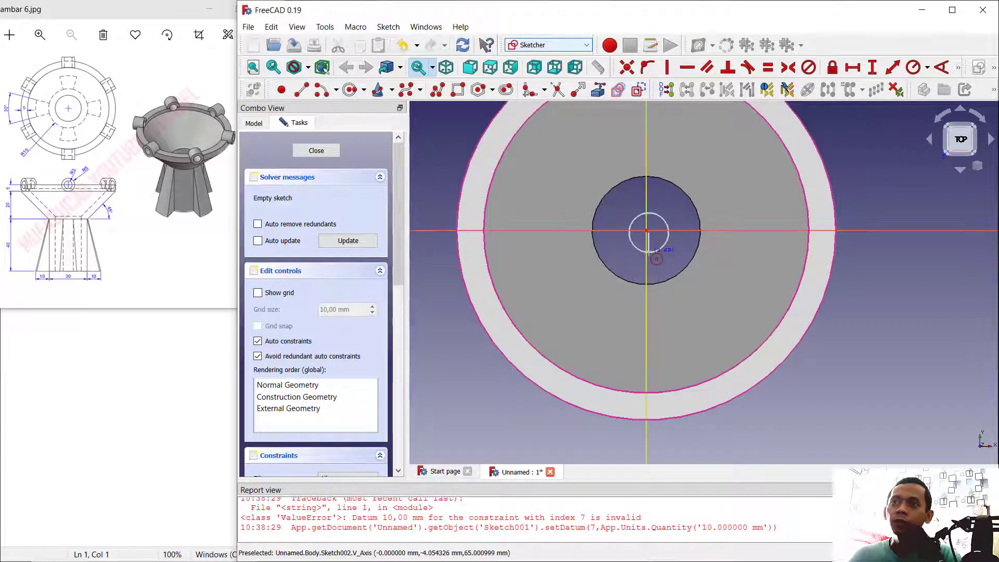
pyautogui.press('Escape')
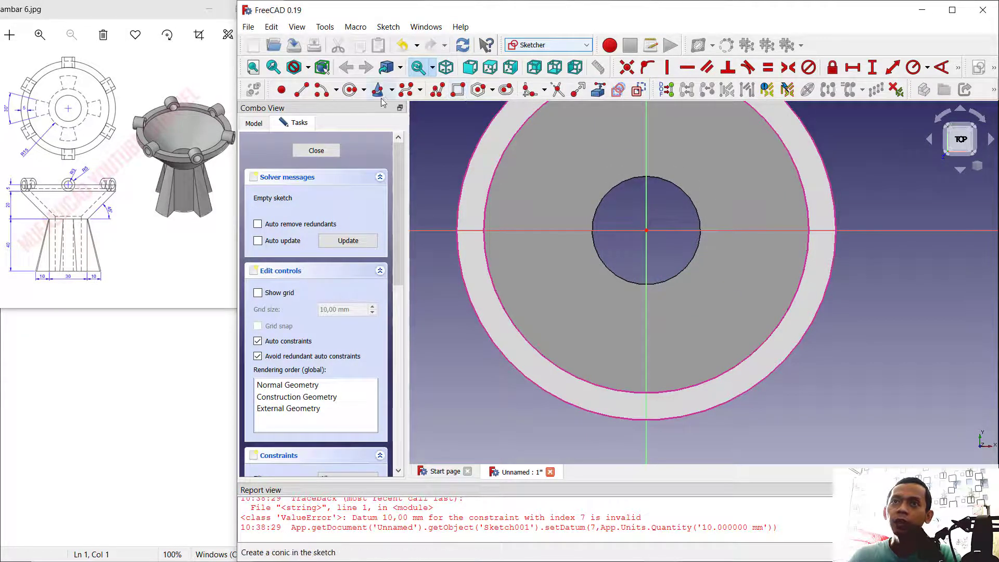
pyautogui.click(351, 90)
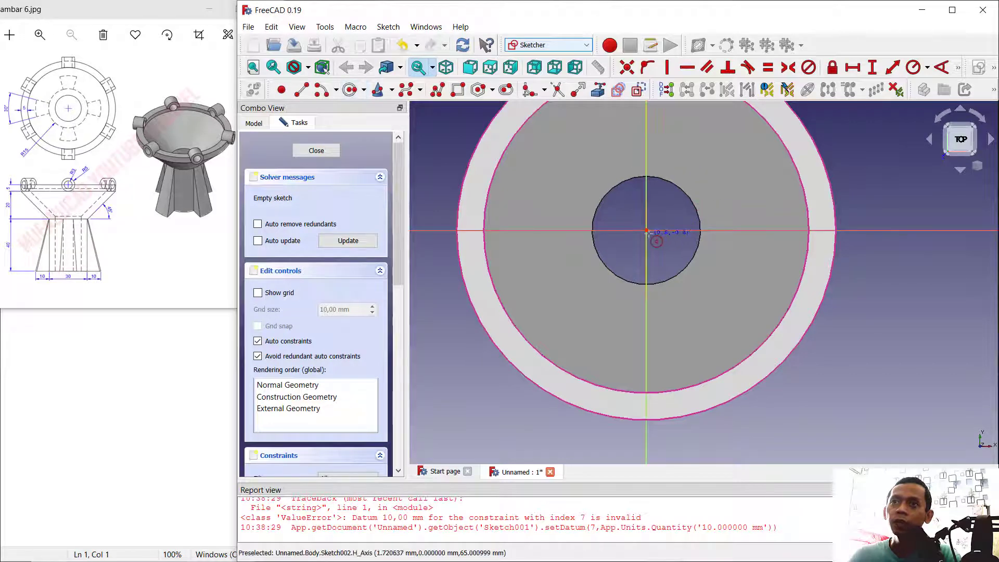
pyautogui.click(647, 231)
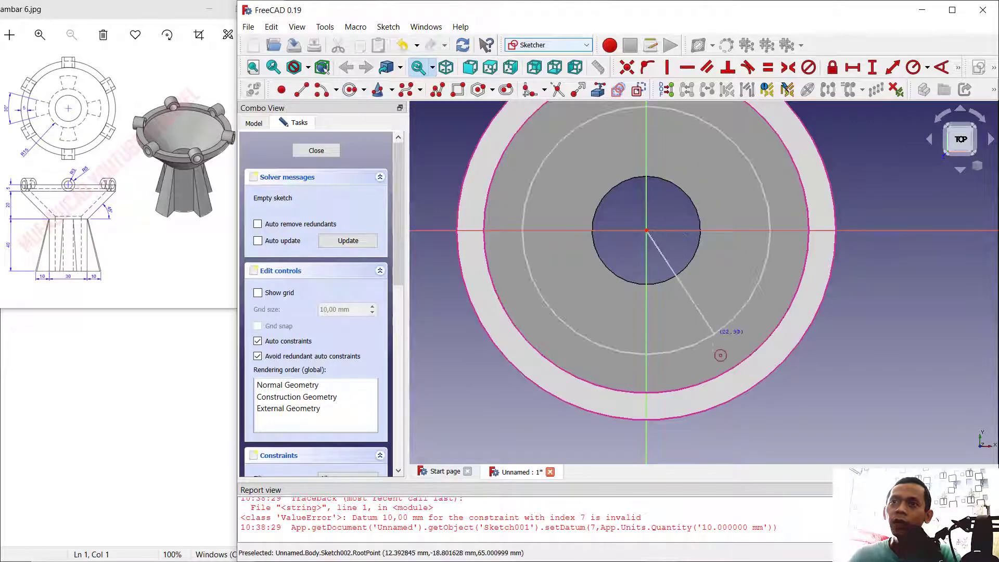
pyautogui.click(660, 394)
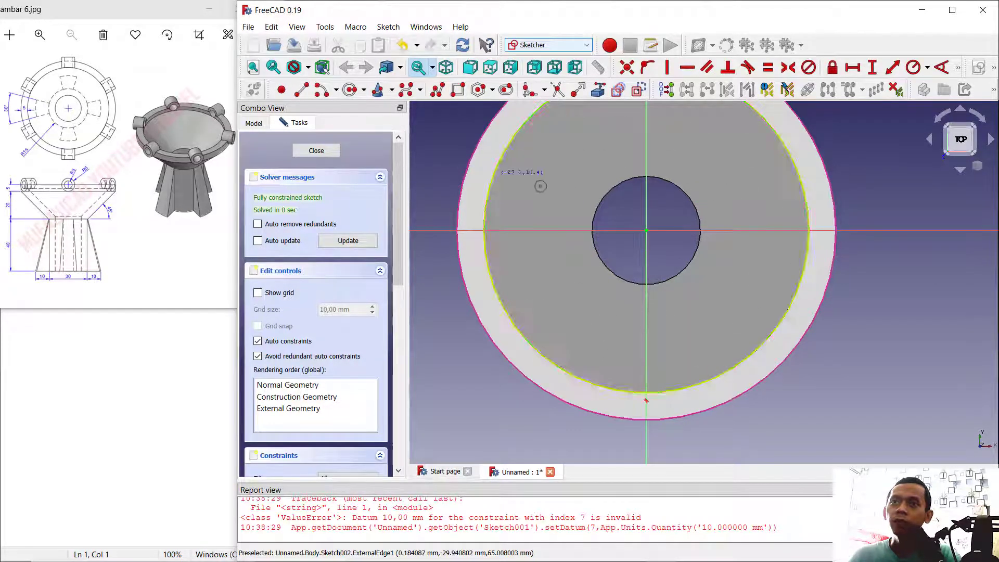
pyautogui.click(648, 231)
pyautogui.click(666, 423)
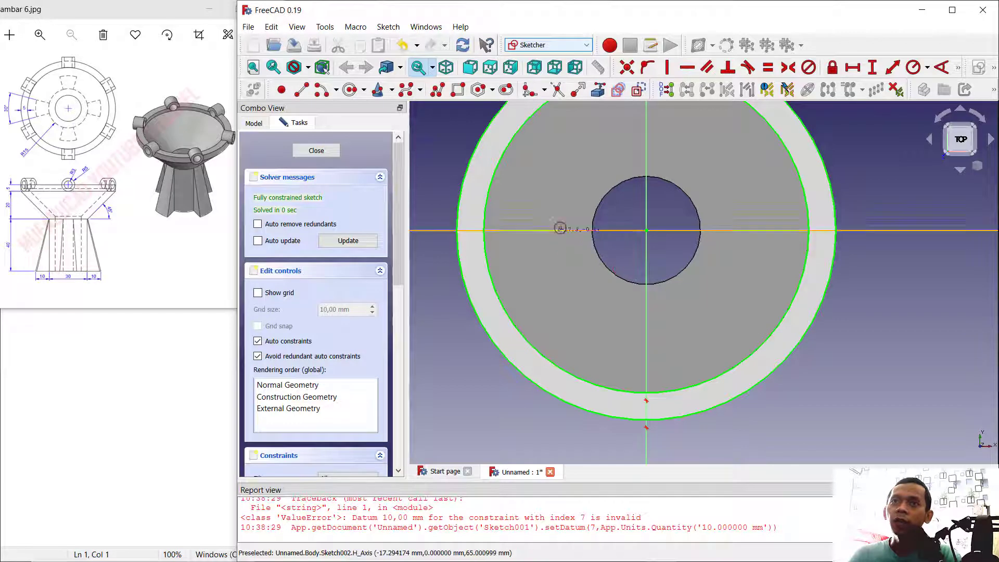
pyautogui.click(301, 90)
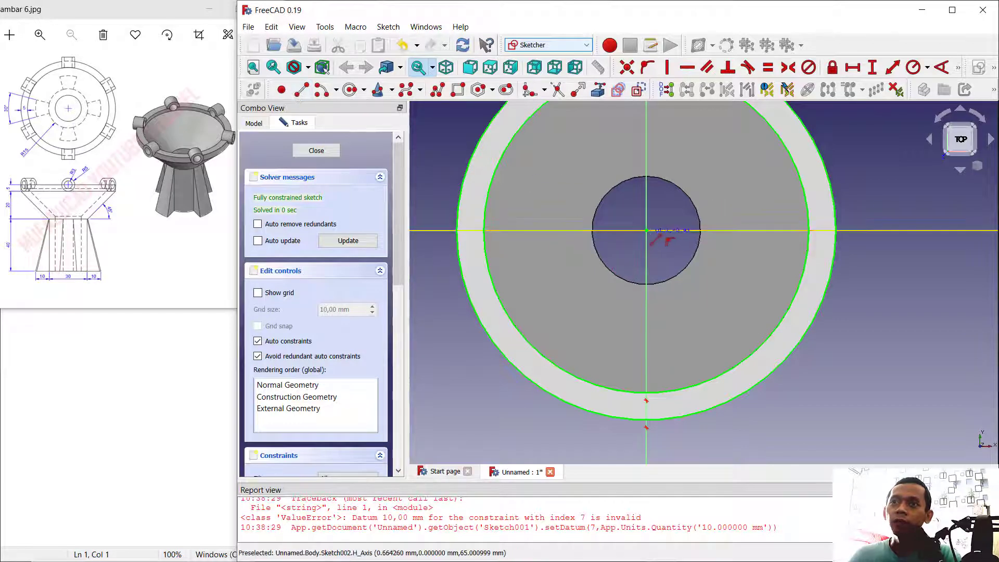
pyautogui.click(647, 231)
# - Draw the profile lines: down the vertical axis, about 10 mm right, and back up past the rim
pyautogui.click(647, 454)
pyautogui.moveTo(653, 457); pyautogui.dragTo(668, 395, button='middle')
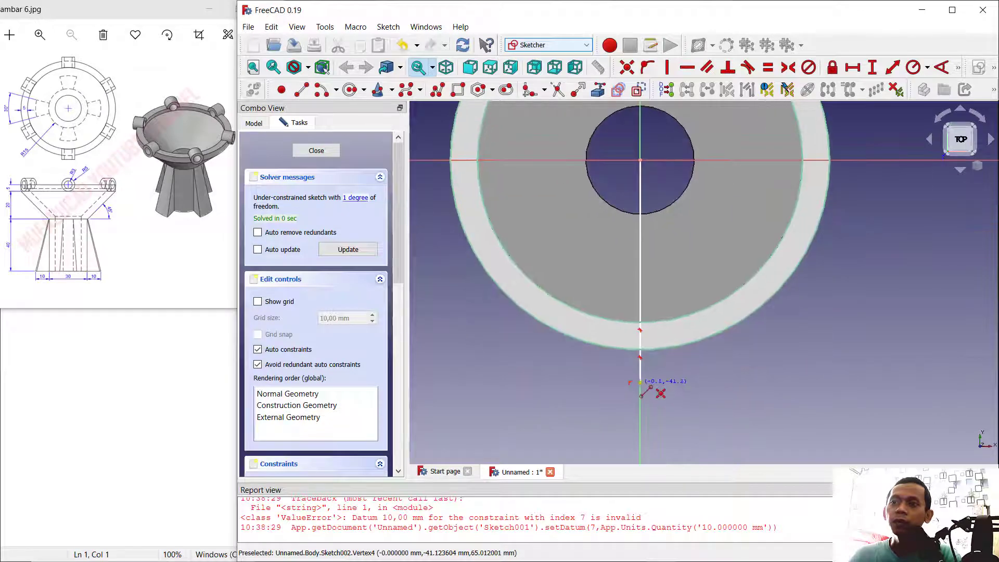
pyautogui.click(641, 383)
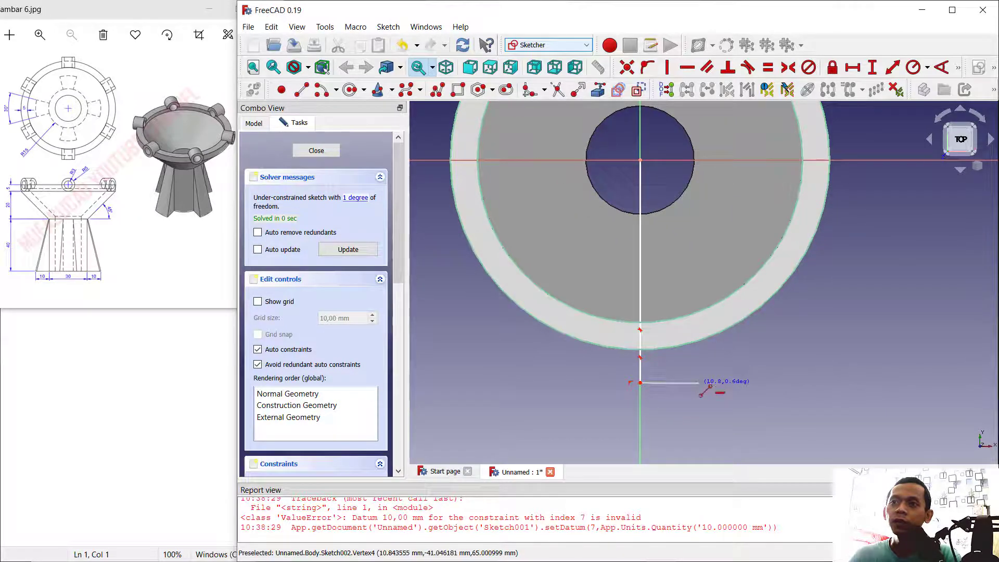
pyautogui.click(699, 383)
pyautogui.click(700, 383)
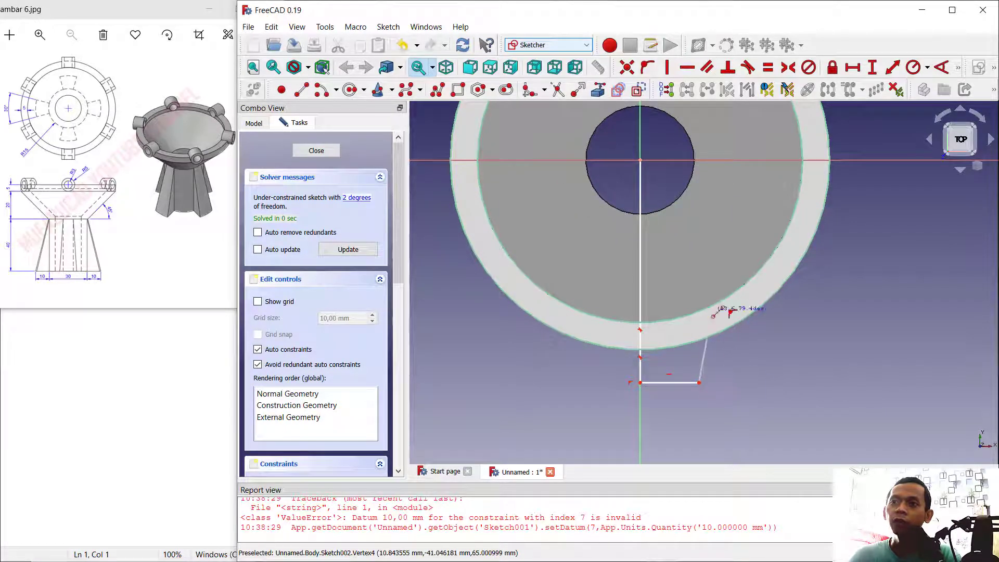
pyautogui.click(710, 287)
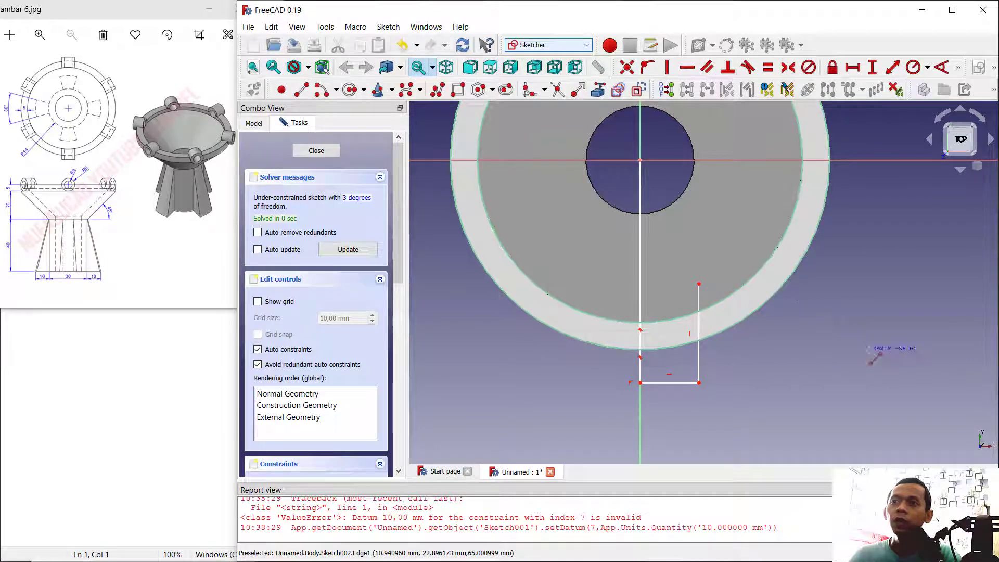
pyautogui.scroll(1, 750, 357)
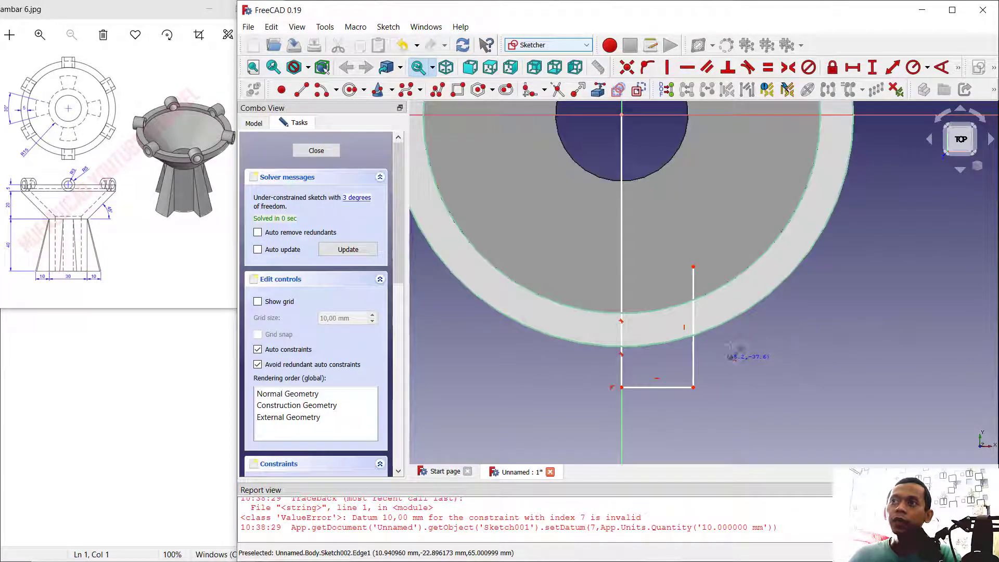
# - Constrain the bottom edge's horizontal width to 10 mm, then change it to 5 mm
pyautogui.click(852, 68)
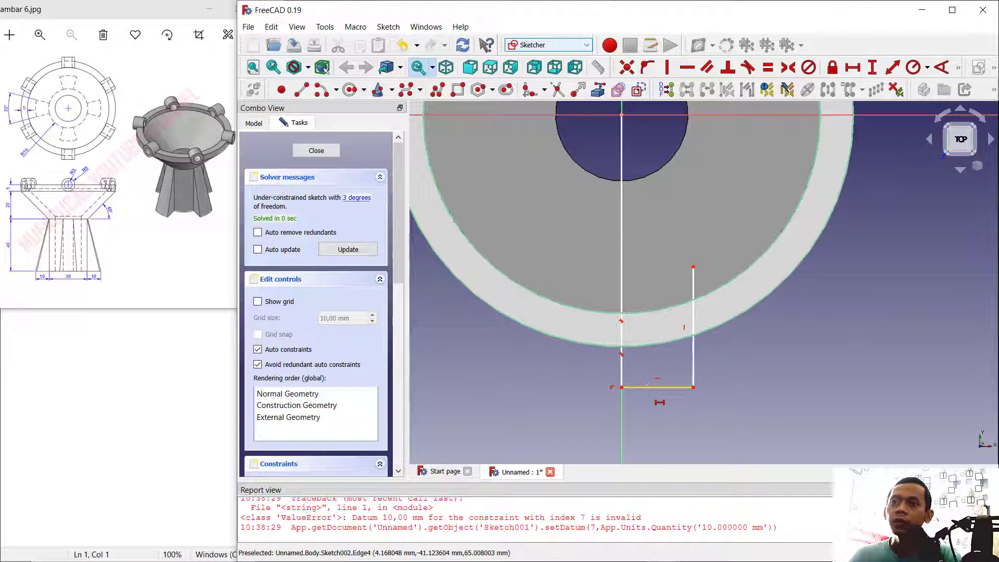
pyautogui.click(658, 387)
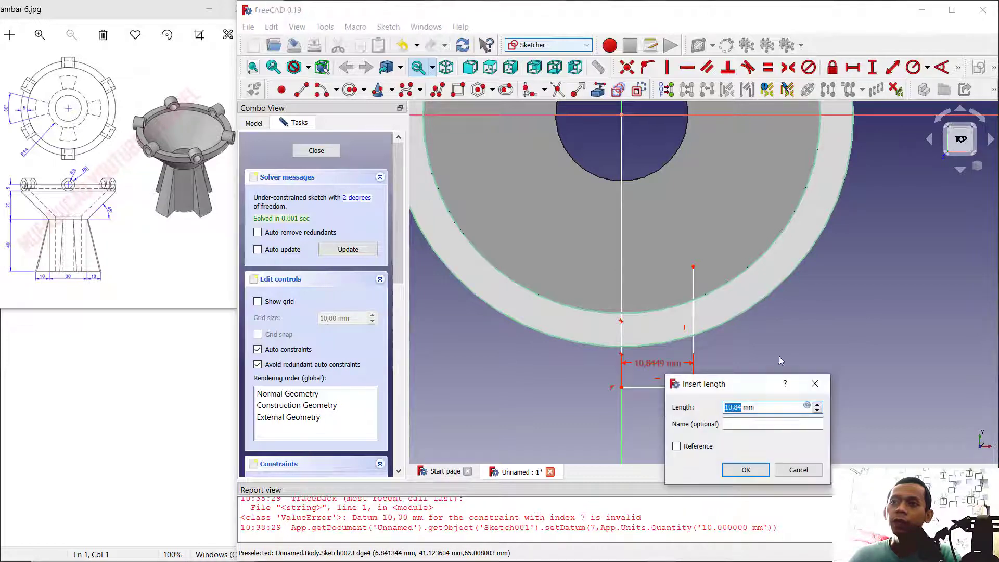
pyautogui.write('10')
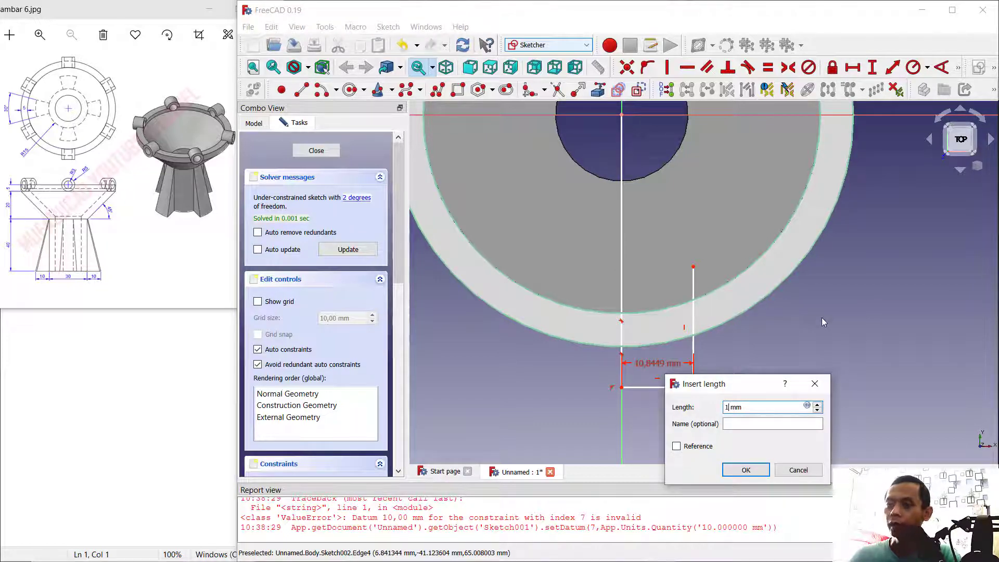
pyautogui.press('Return')
pyautogui.scroll(1, 749, 305)
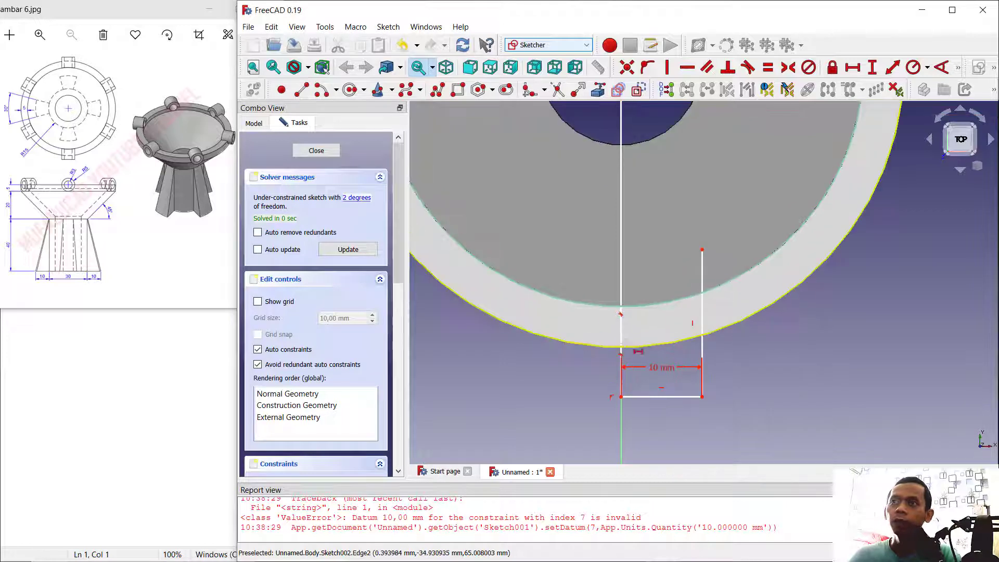
pyautogui.click(879, 72)
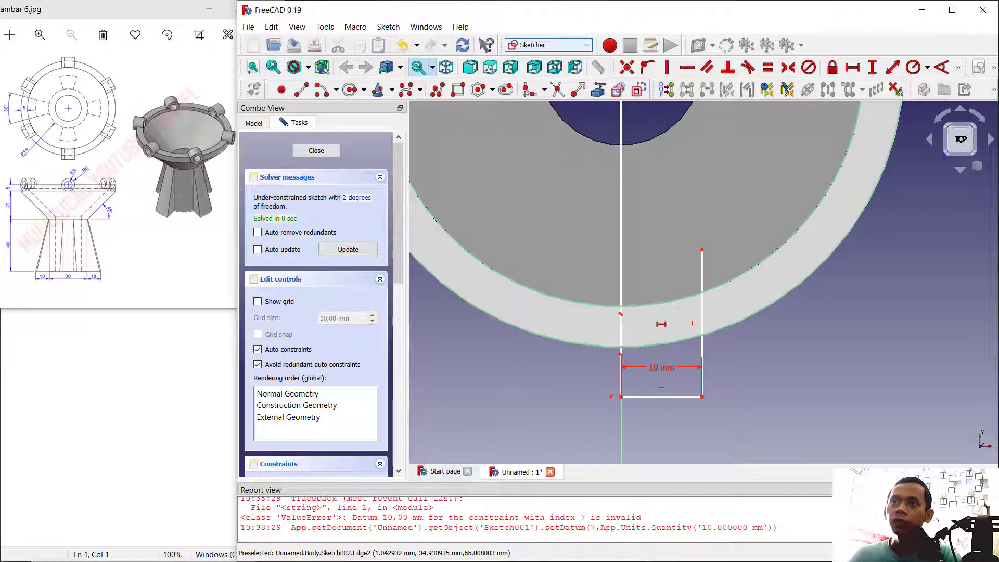
pyautogui.scroll(-1, 657, 319)
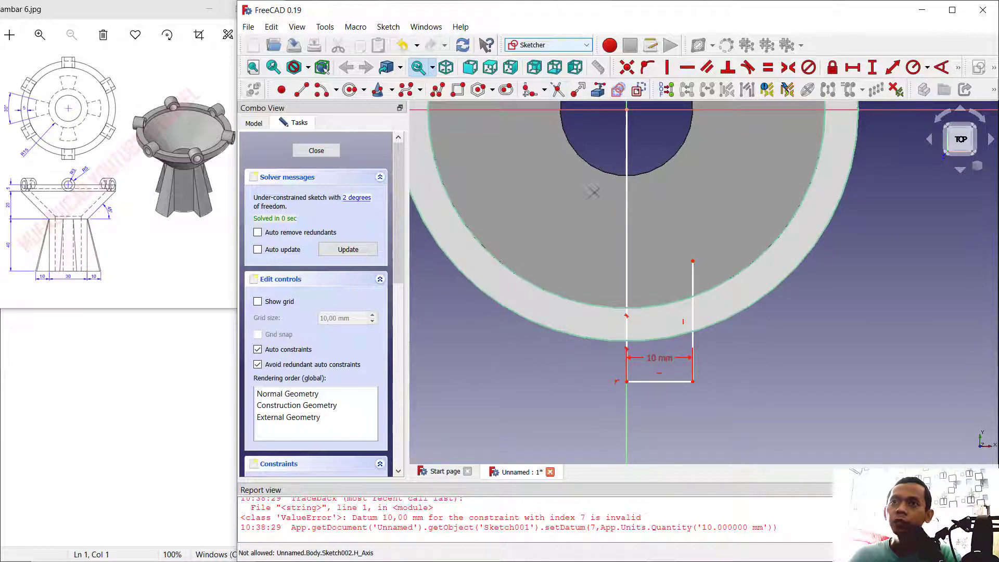
pyautogui.click(588, 311)
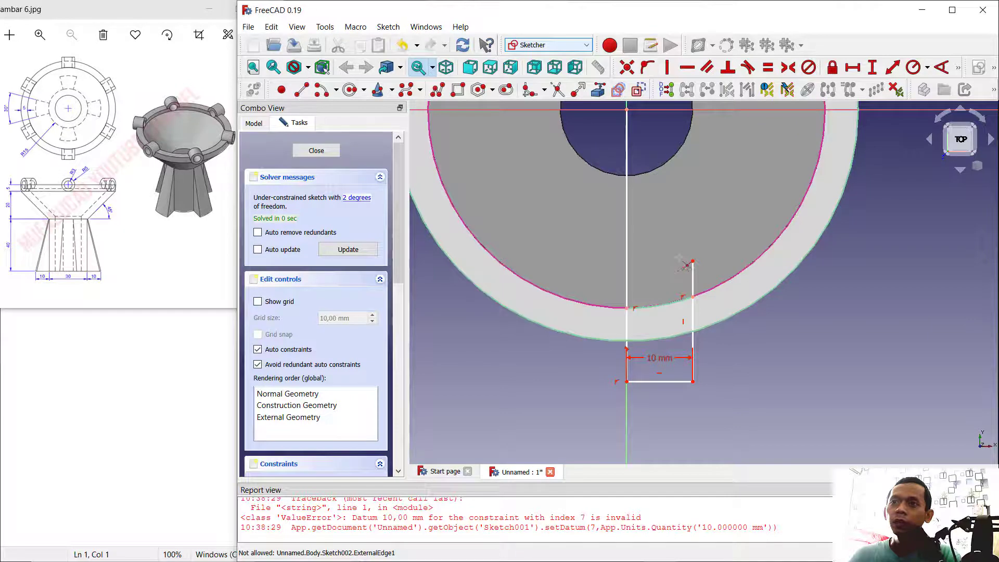
pyautogui.doubleClick(660, 359)
pyautogui.write('5')
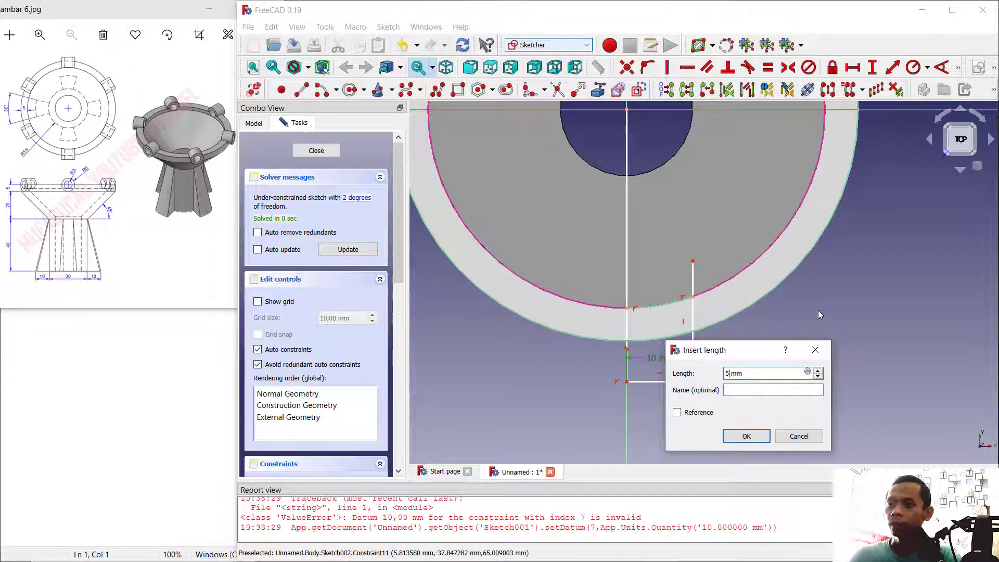
pyautogui.press('Return')
pyautogui.scroll(2, 635, 351)
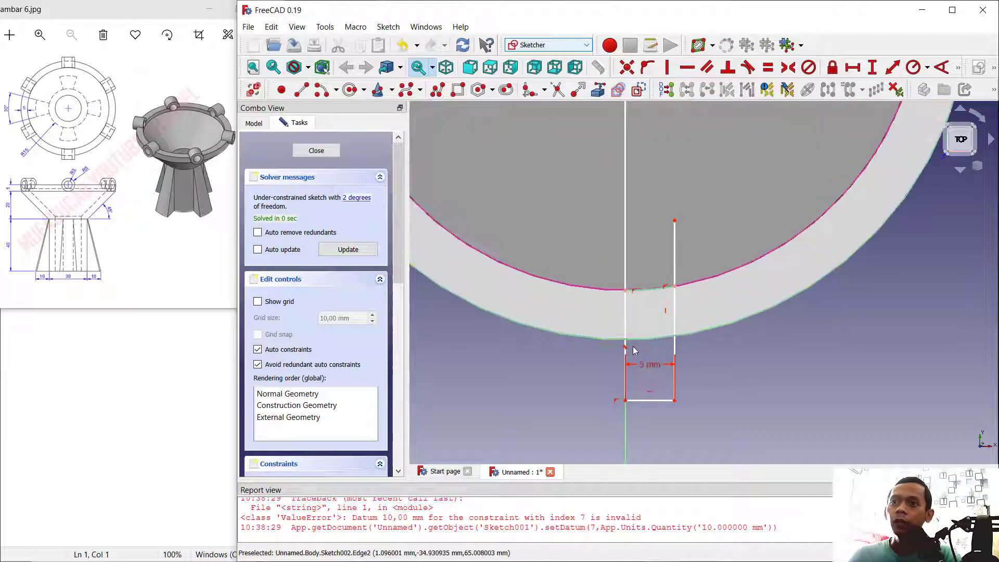
# - Trim the outer arc between the lines and both line parts above the inner arc
pyautogui.click(555, 91)
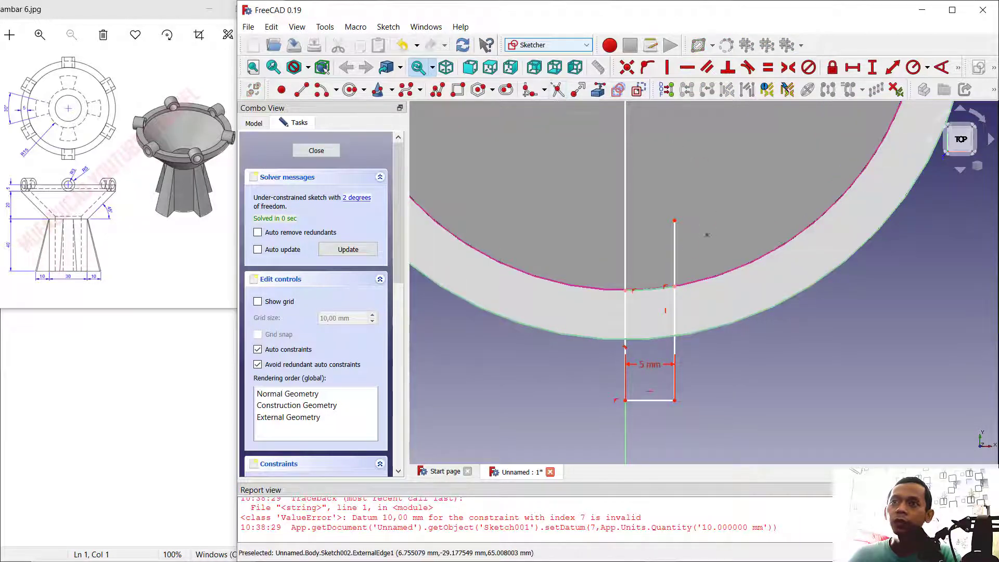
pyautogui.click(706, 340)
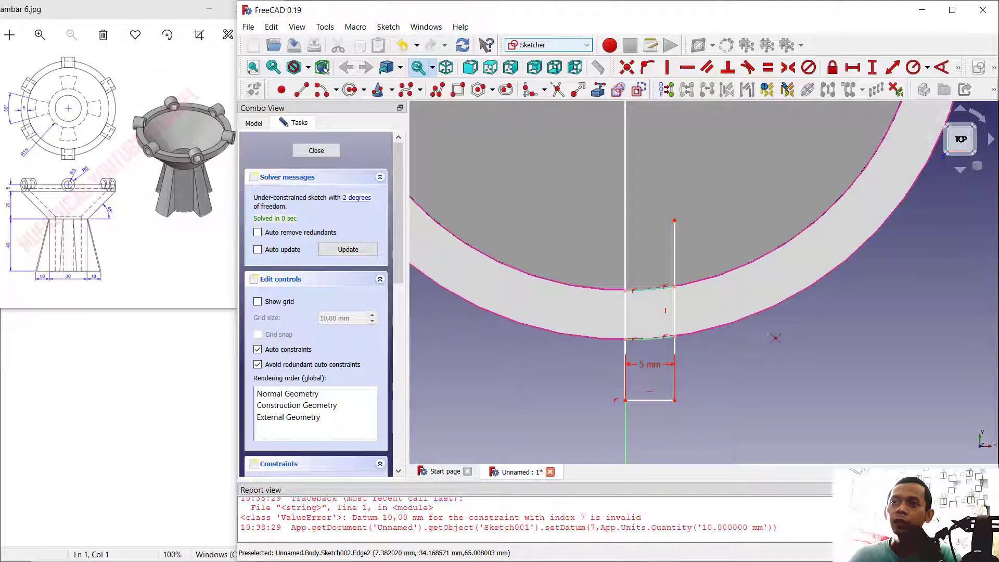
pyautogui.scroll(-1, 776, 338)
pyautogui.click(693, 268)
pyautogui.click(650, 257)
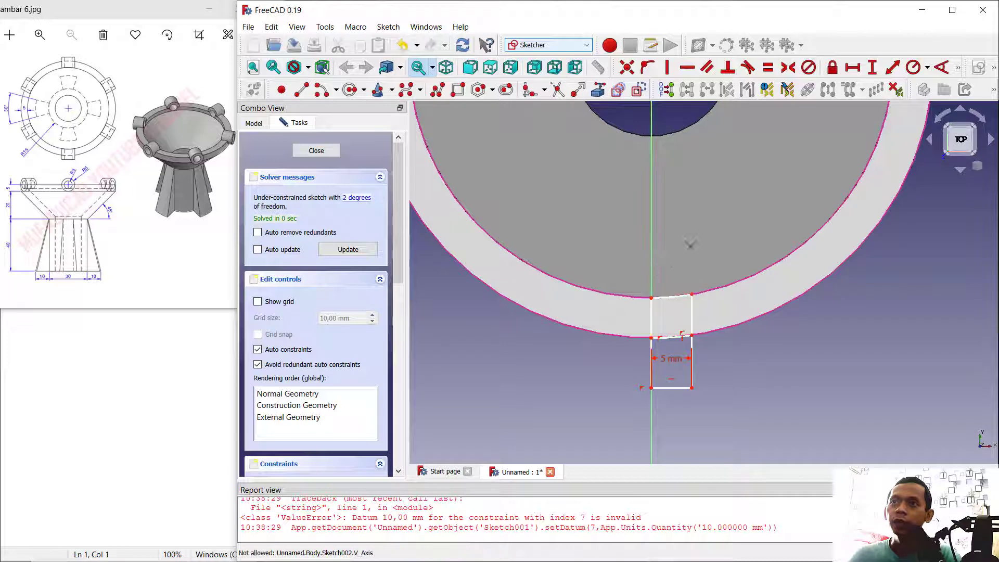
pyautogui.scroll(-1, 698, 234)
pyautogui.scroll(3, 697, 234)
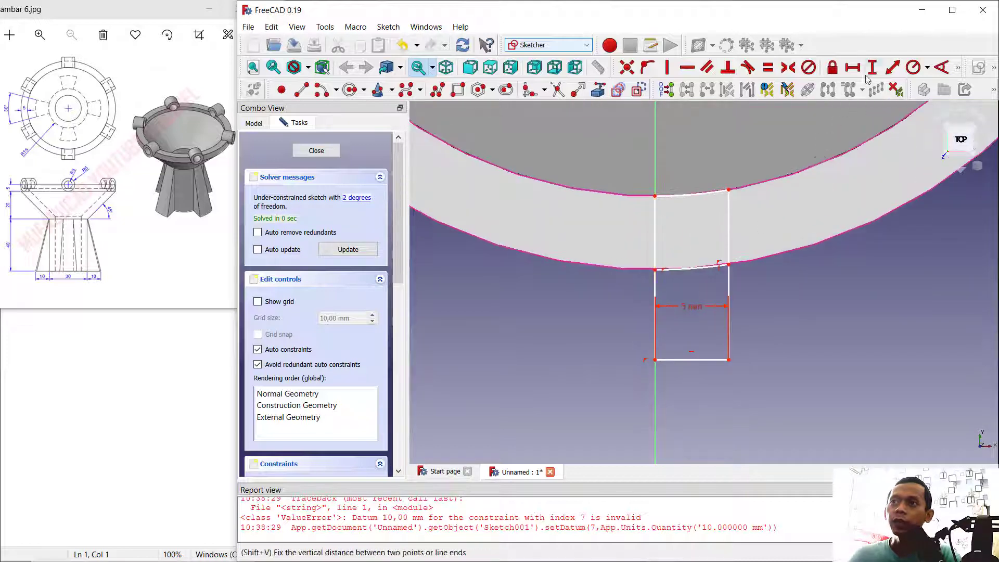
pyautogui.scroll(2, 676, 273)
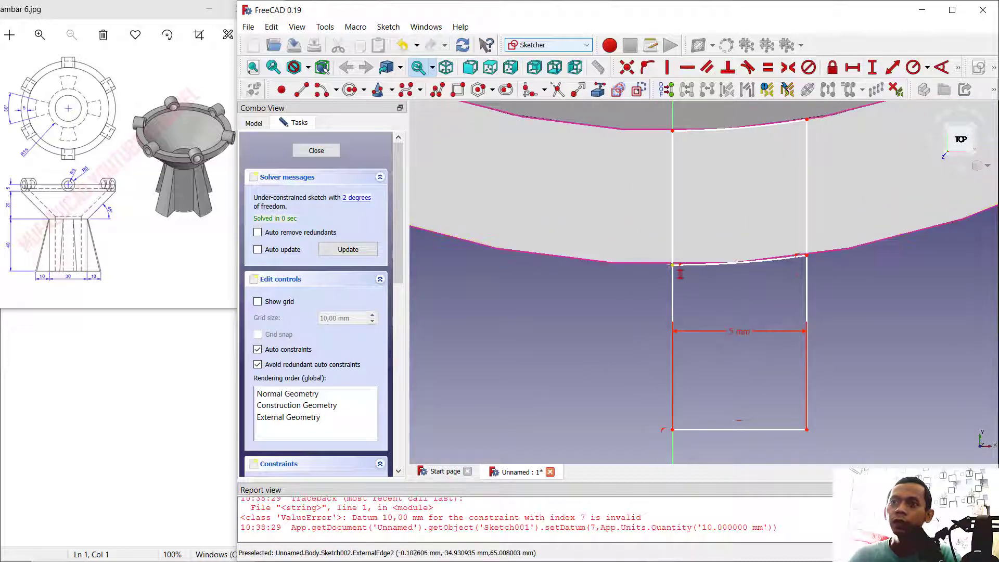
# - Constrain the left line's height to 3 mm
pyautogui.click(672, 429)
pyautogui.write('3')
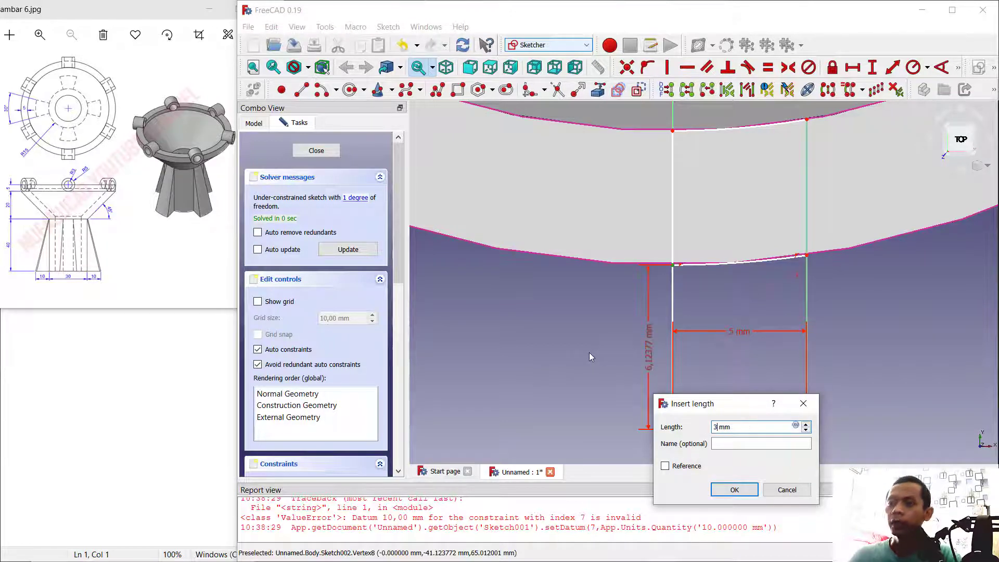
pyautogui.press('Return')
pyautogui.scroll(-3, 453, 247)
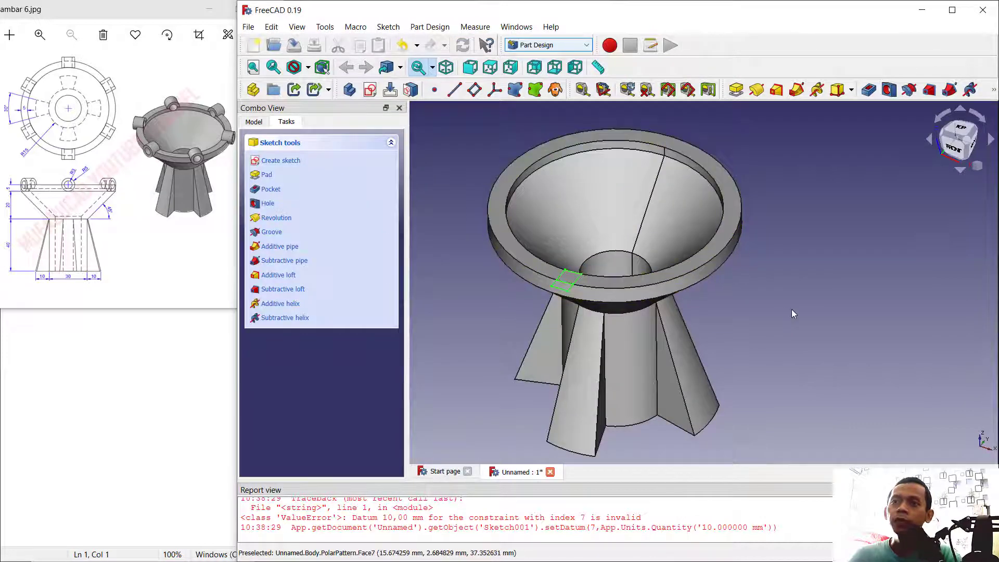
# - Reopen Sketch002 for editing from the Model tree
pyautogui.moveTo(792, 309)
pyautogui.mouseDown(button='middle')
pyautogui.moveTo(775, 310)
pyautogui.moveTo(765, 328)
pyautogui.mouseUp(button='middle')
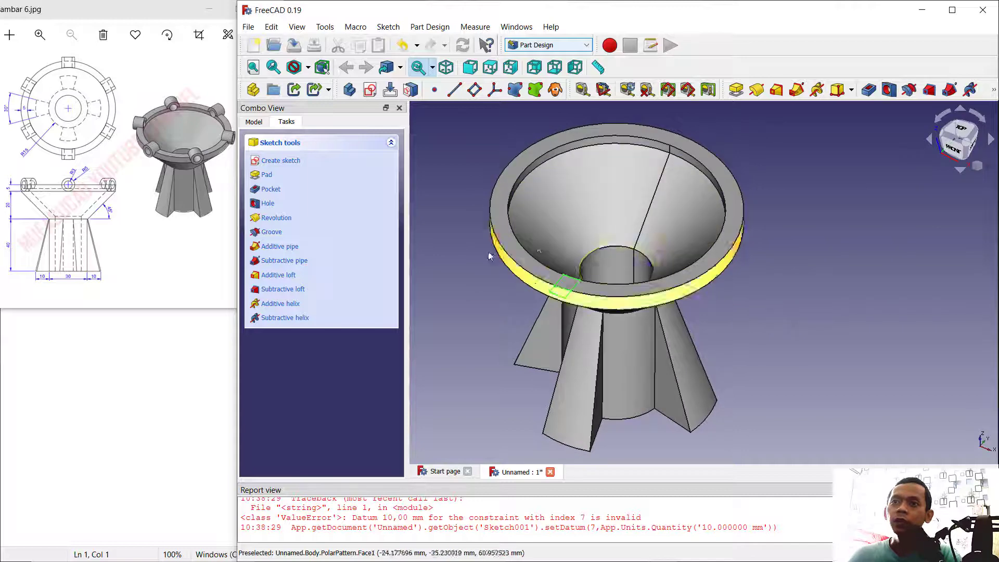
pyautogui.scroll(3, 600, 295)
pyautogui.scroll(5, 600, 296)
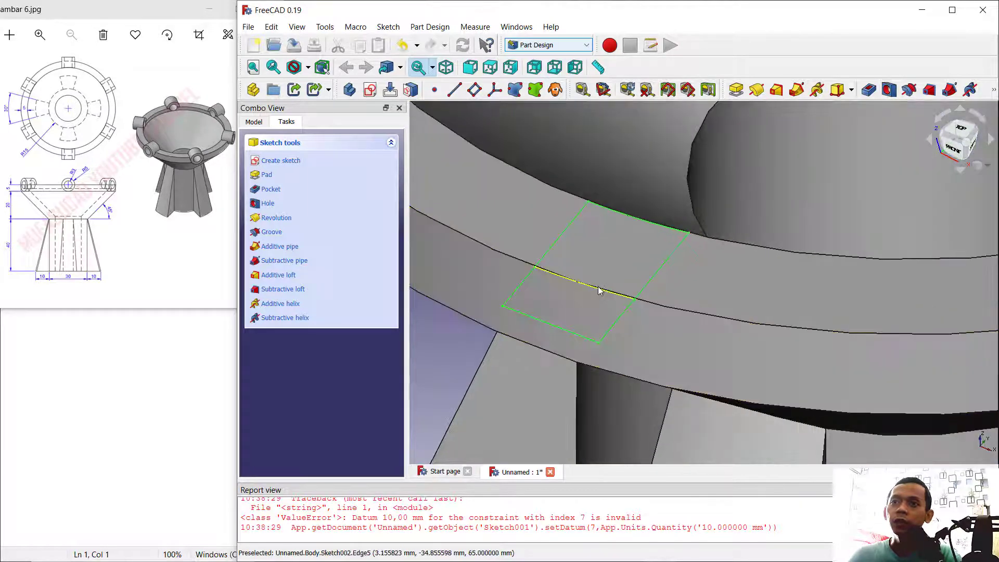
pyautogui.click(254, 122)
pyautogui.rightClick(315, 254)
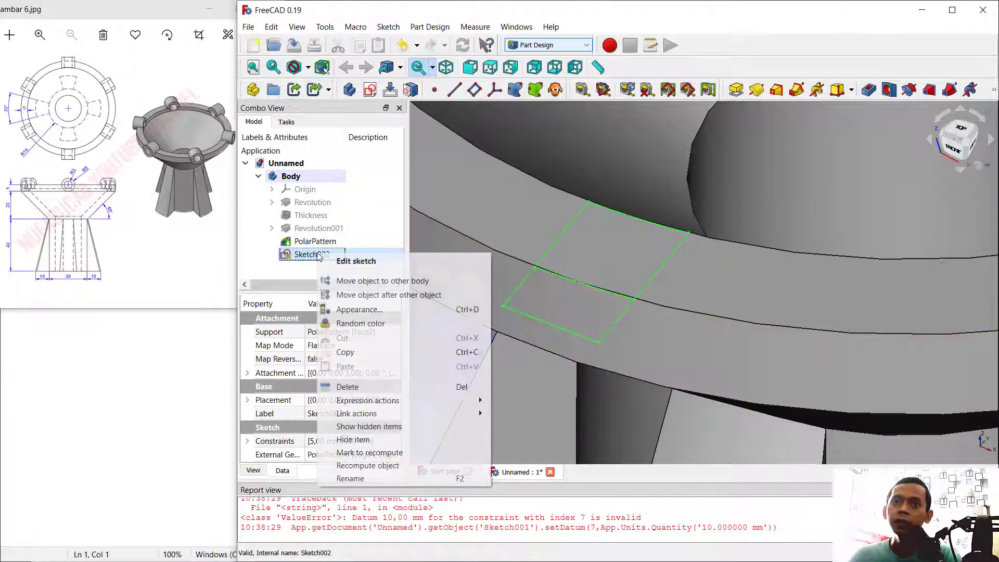
pyautogui.click(349, 260)
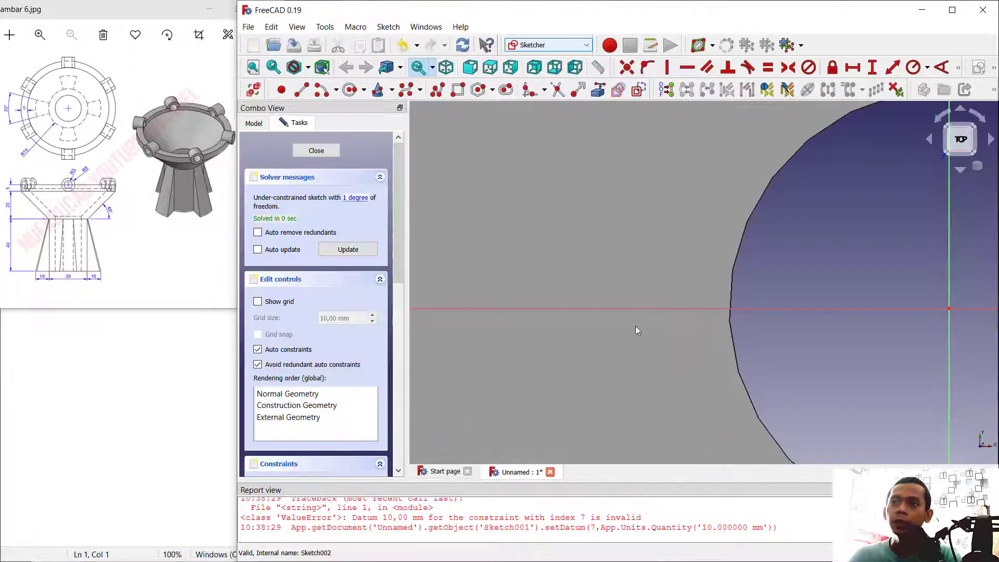
# - Delete the profile's lower arc edge with its height dimension and close the sketch
pyautogui.scroll(-5, 809, 336)
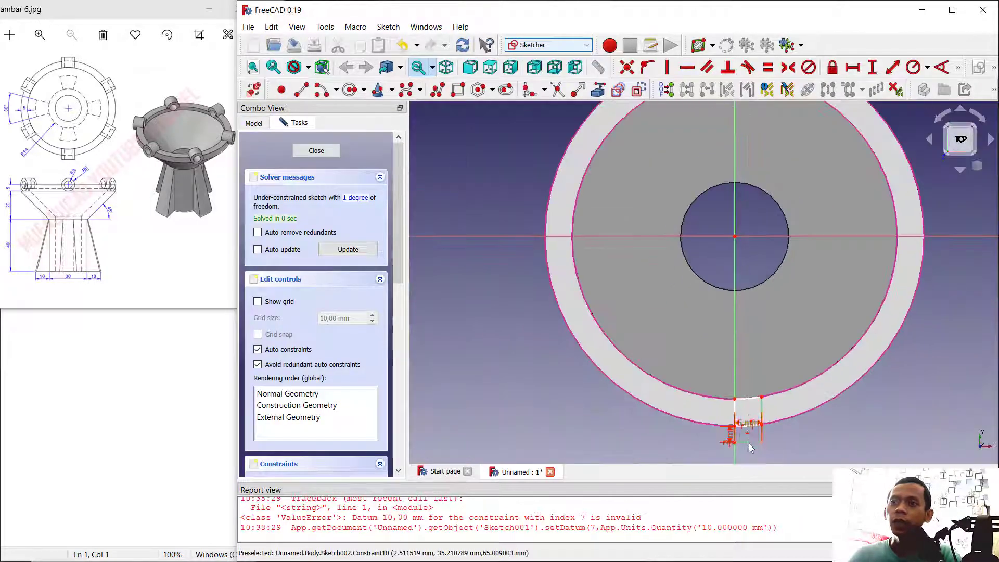
pyautogui.scroll(5, 749, 437)
pyautogui.scroll(4, 752, 406)
pyautogui.click(748, 383)
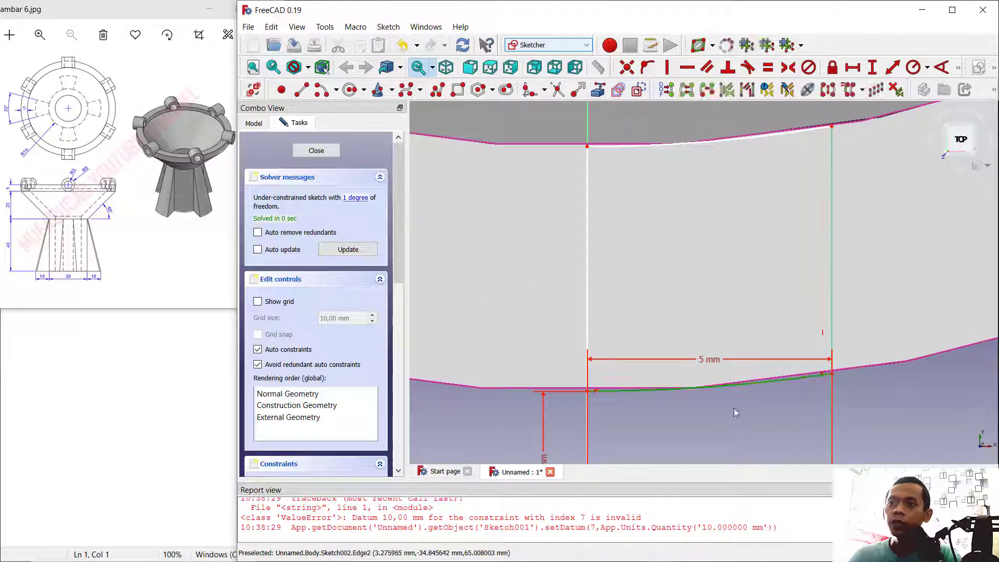
pyautogui.press('Delete')
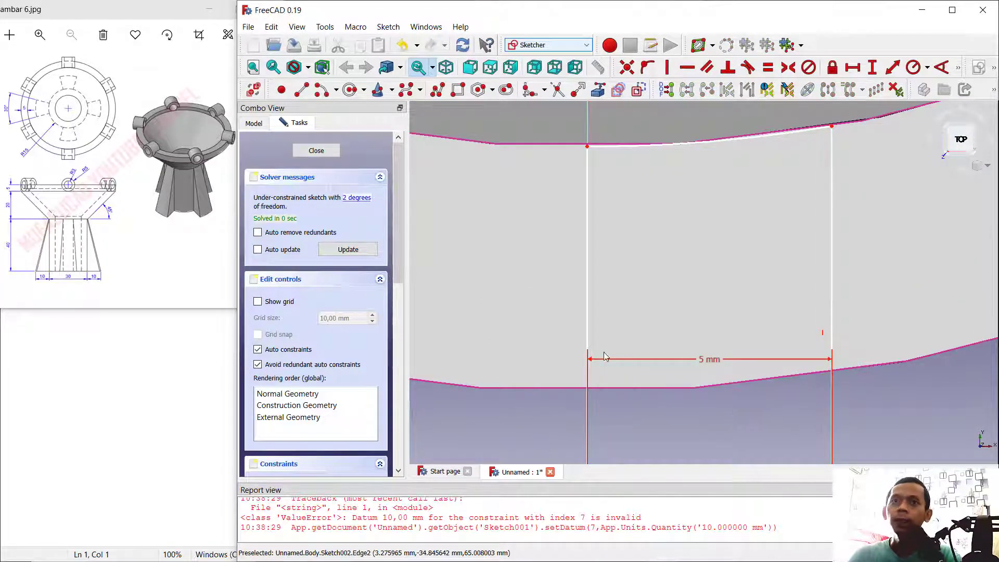
pyautogui.click(337, 154)
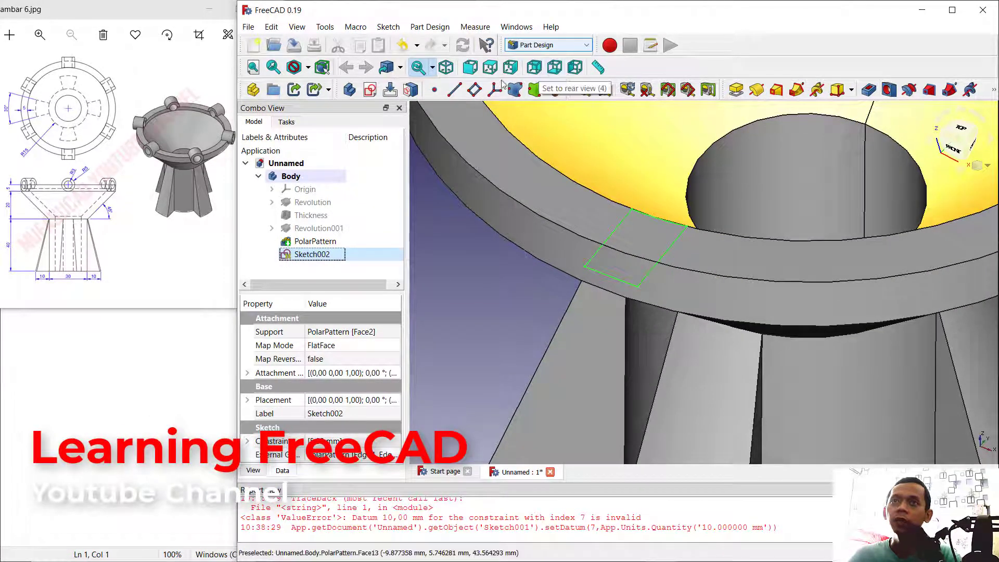
# - Create a DatumLine through two points along Sketch002's left edge (Edge4)
pyautogui.click(453, 90)
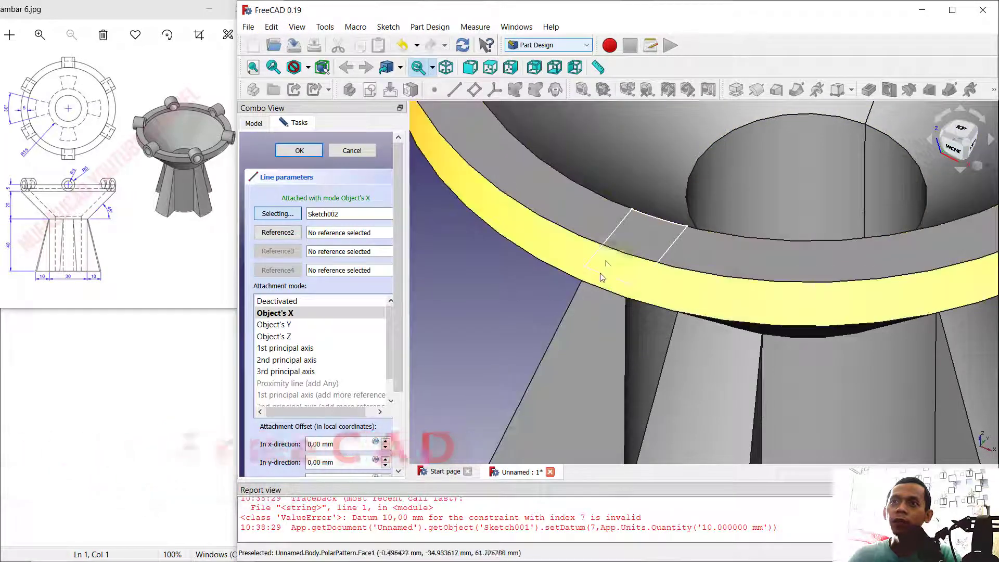
pyautogui.click(592, 258)
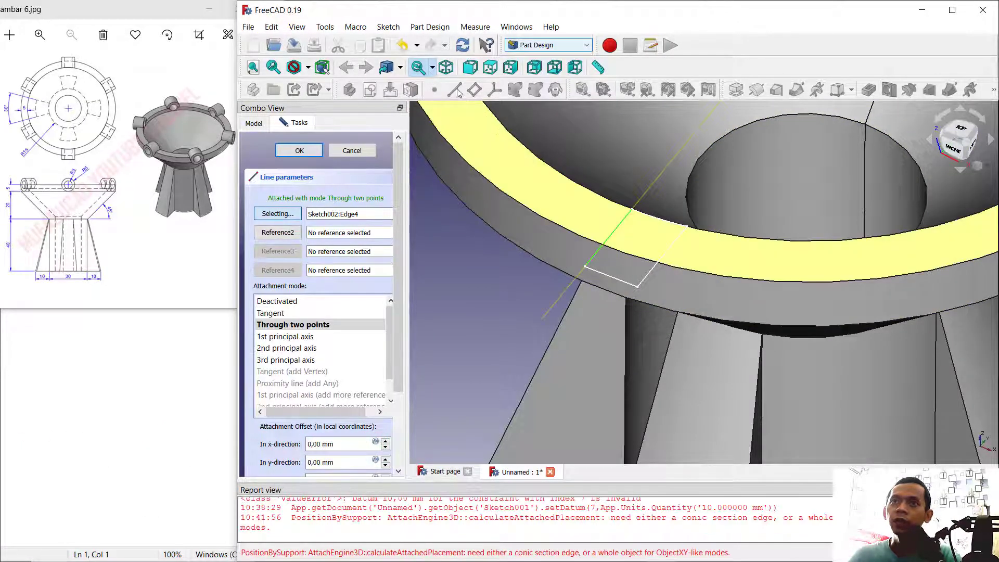
pyautogui.press('Return')
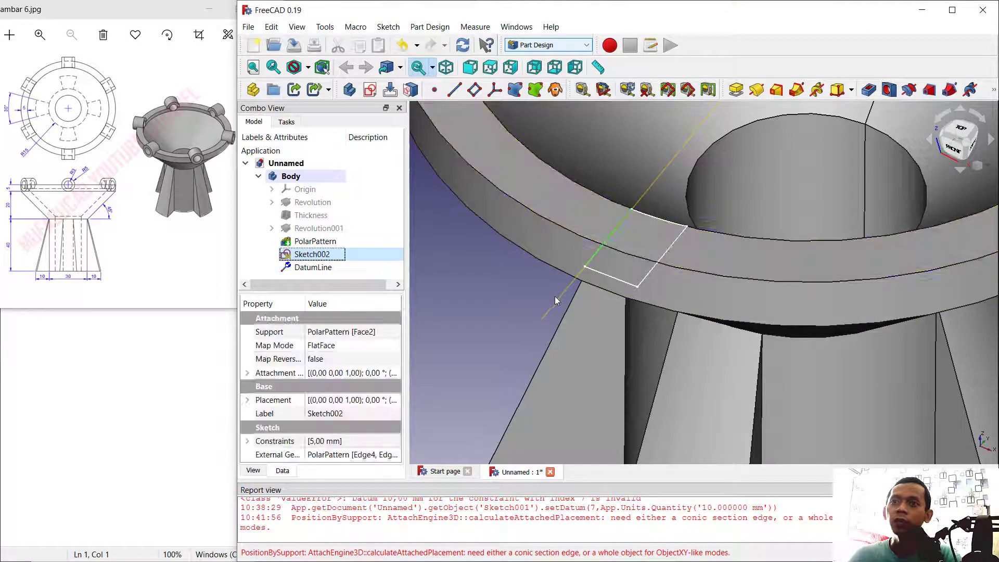
# - Revolve Sketch002 180° to form a half-round boss on the bowl rim
pyautogui.click(755, 91)
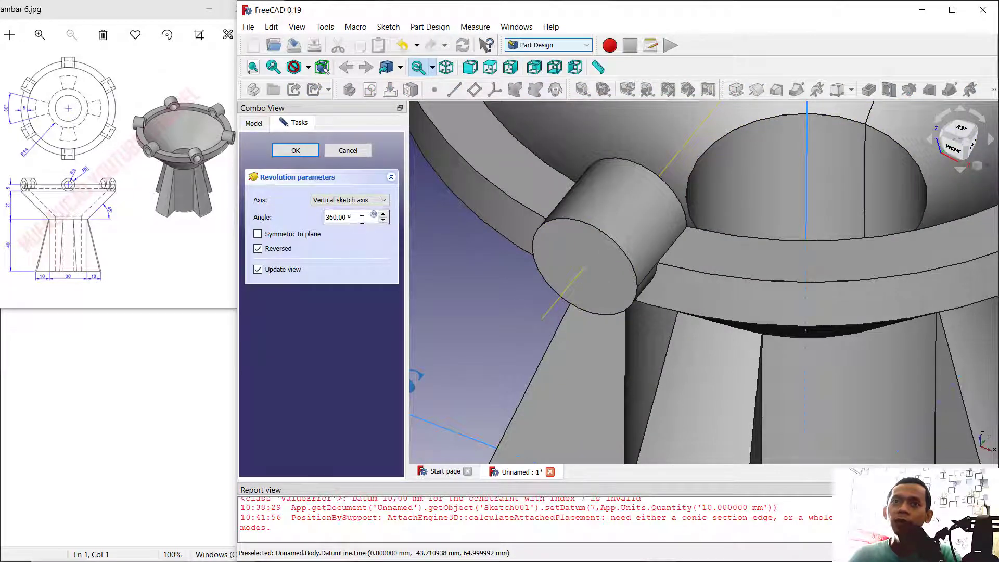
pyautogui.write('180')
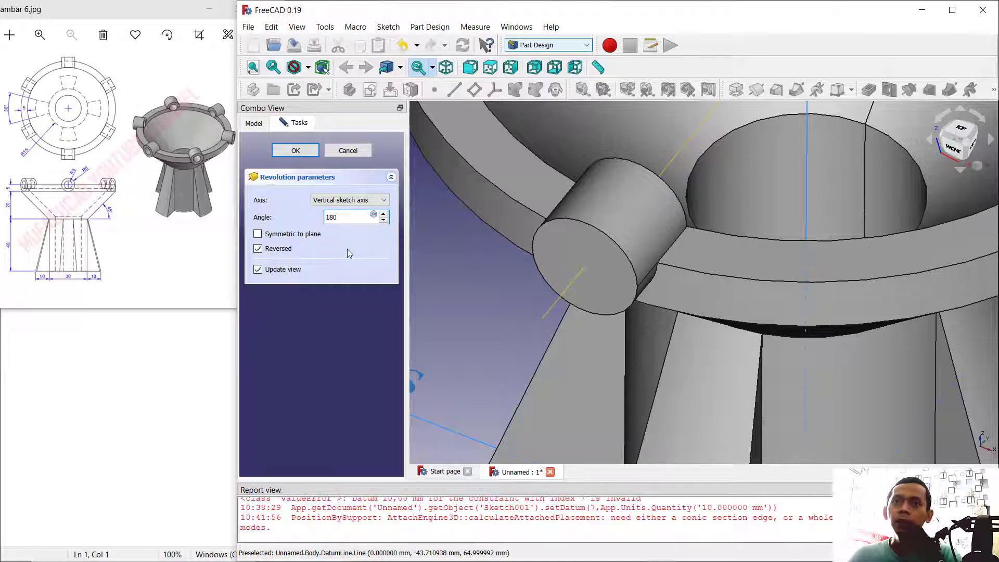
pyautogui.press('Return')
pyautogui.click(305, 152)
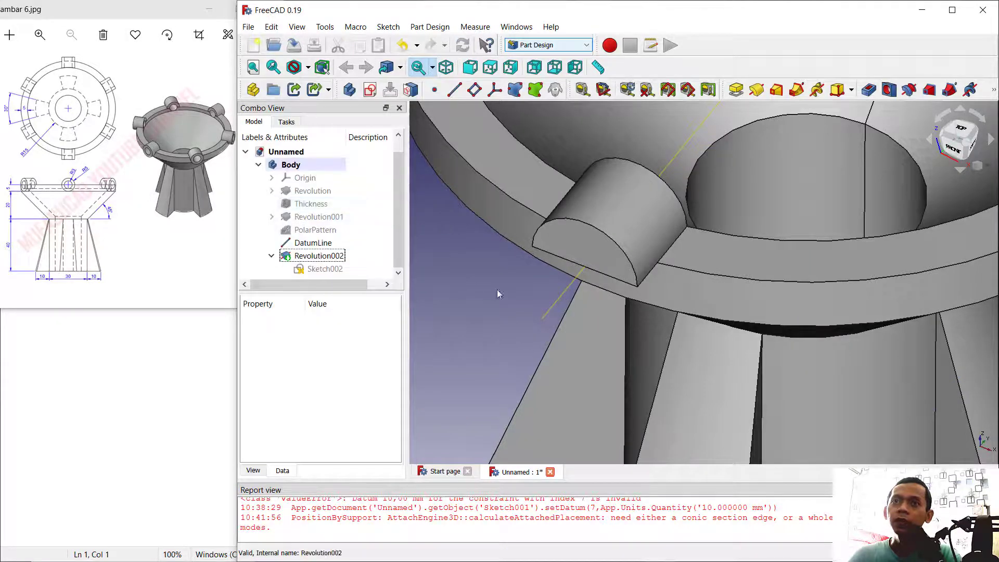
pyautogui.click(600, 259)
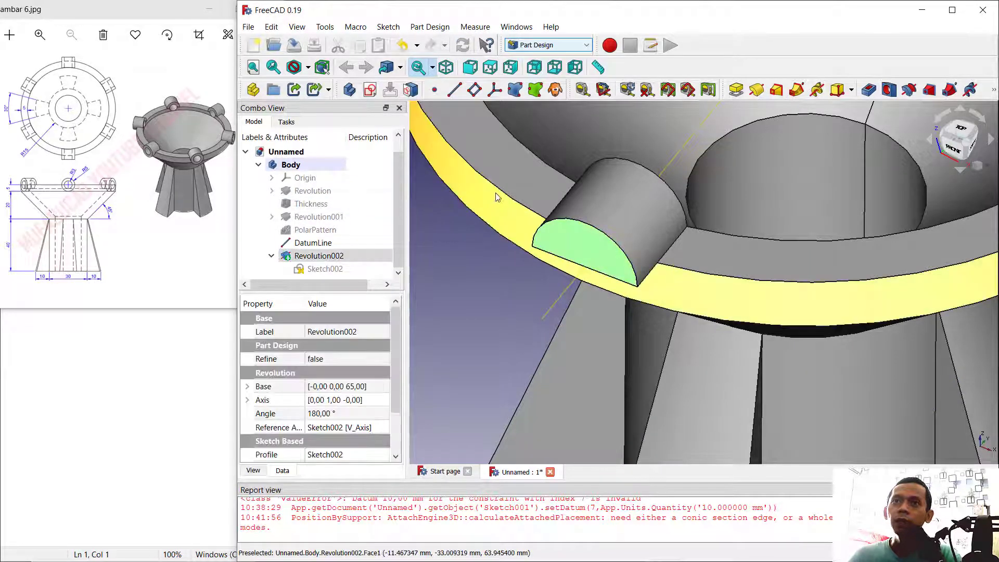
# - Sketch an origin-centred circle on the boss's flat face, snapped to the referenced dome arc
pyautogui.click(371, 91)
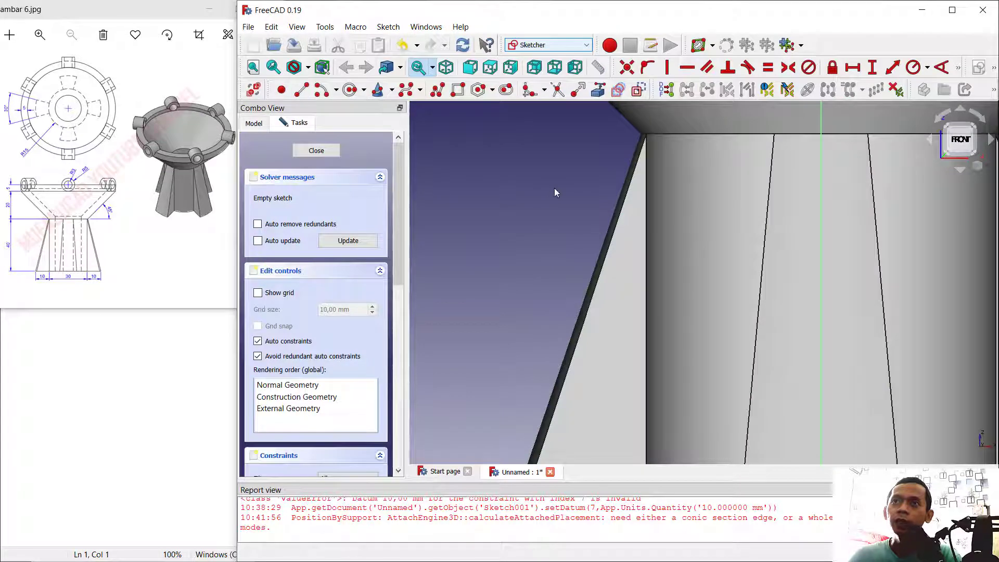
pyautogui.scroll(-6, 689, 233)
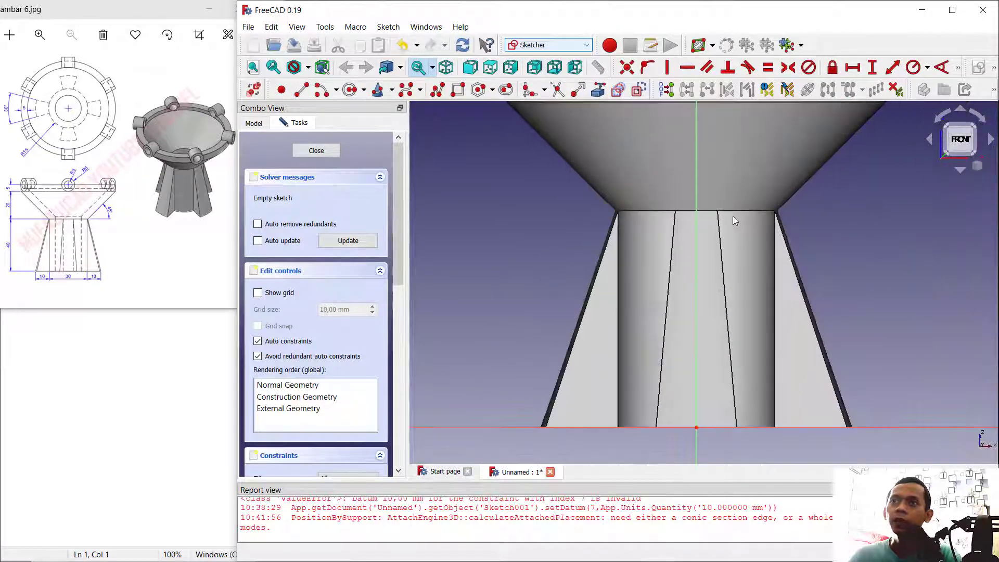
pyautogui.scroll(3, 634, 232)
pyautogui.click(598, 90)
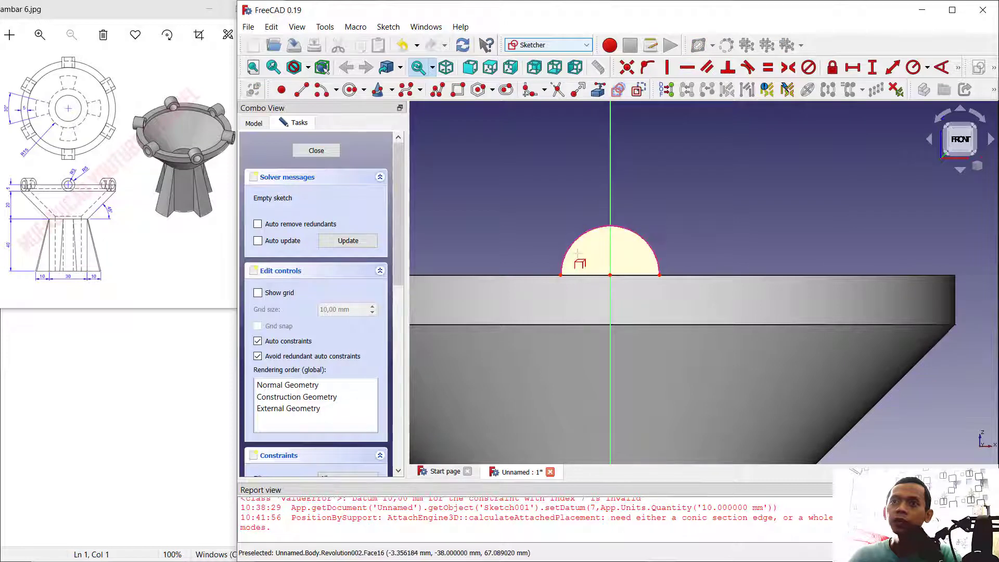
pyautogui.click(575, 262)
pyautogui.scroll(2, 577, 255)
pyautogui.click(350, 89)
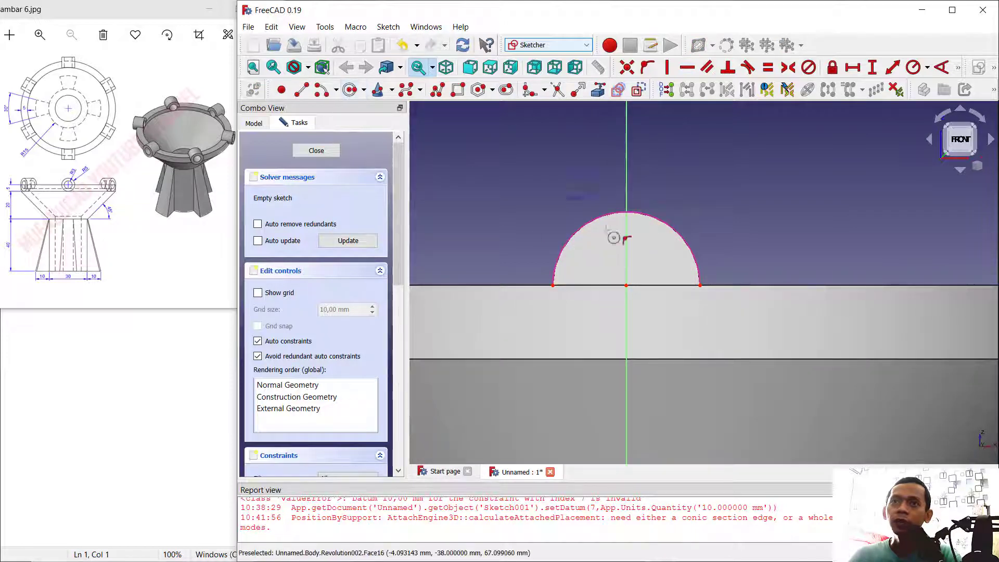
pyautogui.scroll(2, 627, 260)
pyautogui.click(633, 294)
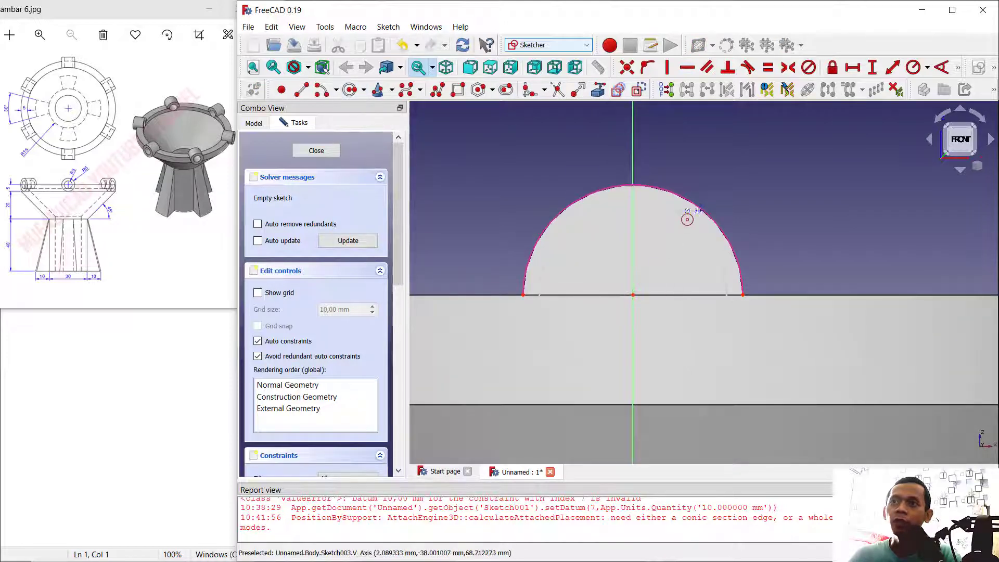
pyautogui.click(692, 203)
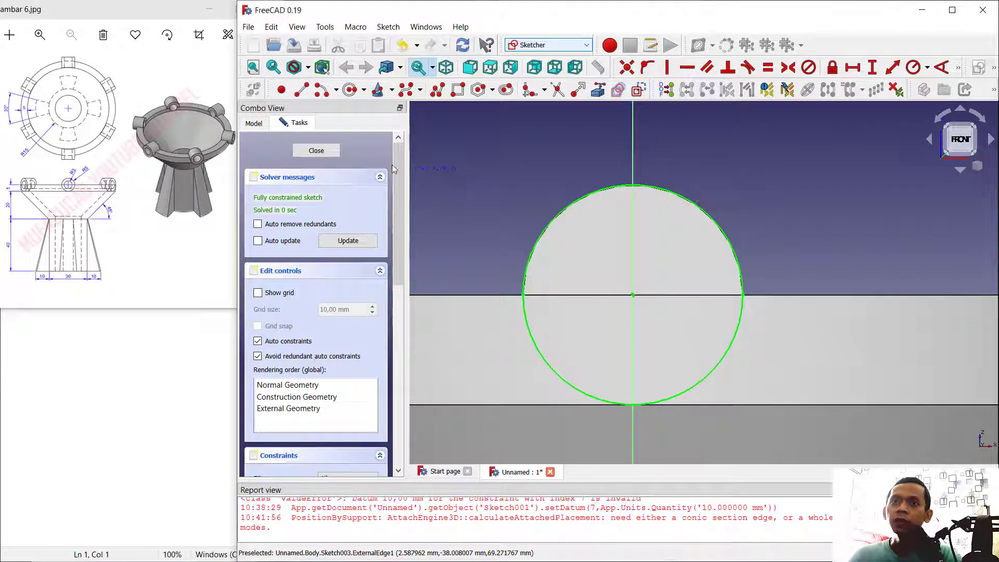
pyautogui.click(317, 151)
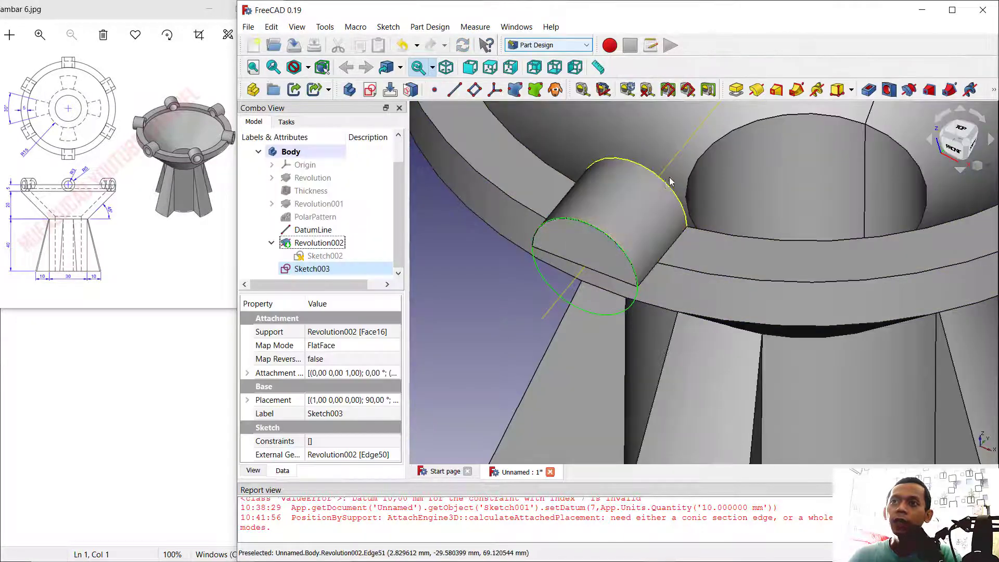
# - Pad the circle 6 mm, reversed back into the rim, completing the cylindrical boss
pyautogui.click(740, 92)
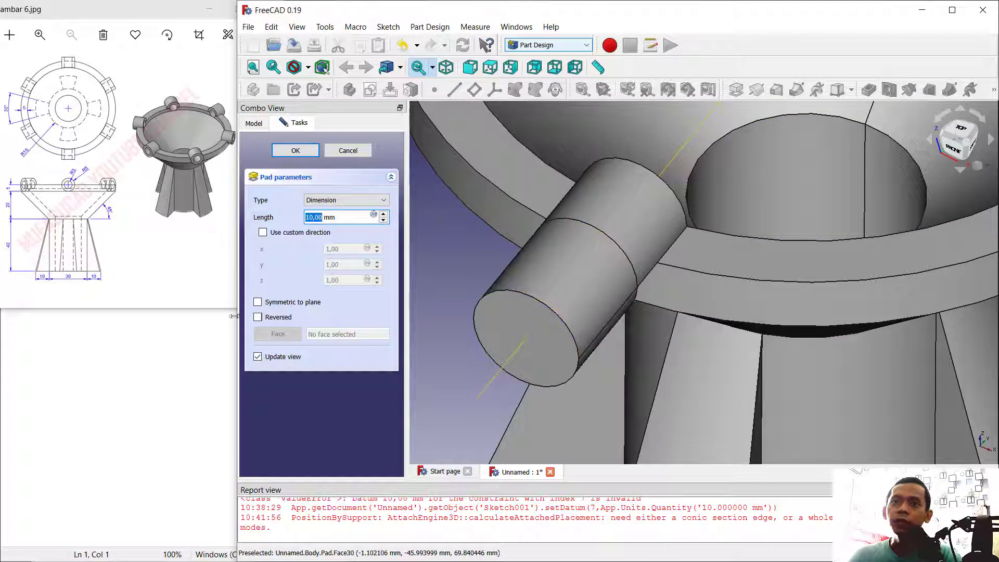
pyautogui.click(257, 318)
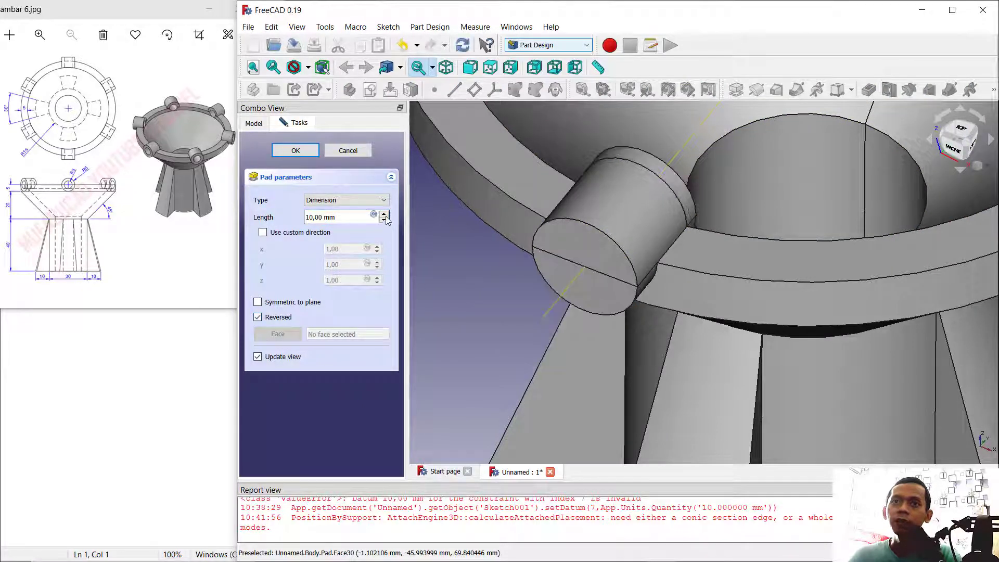
pyautogui.scroll(-5, 385, 222)
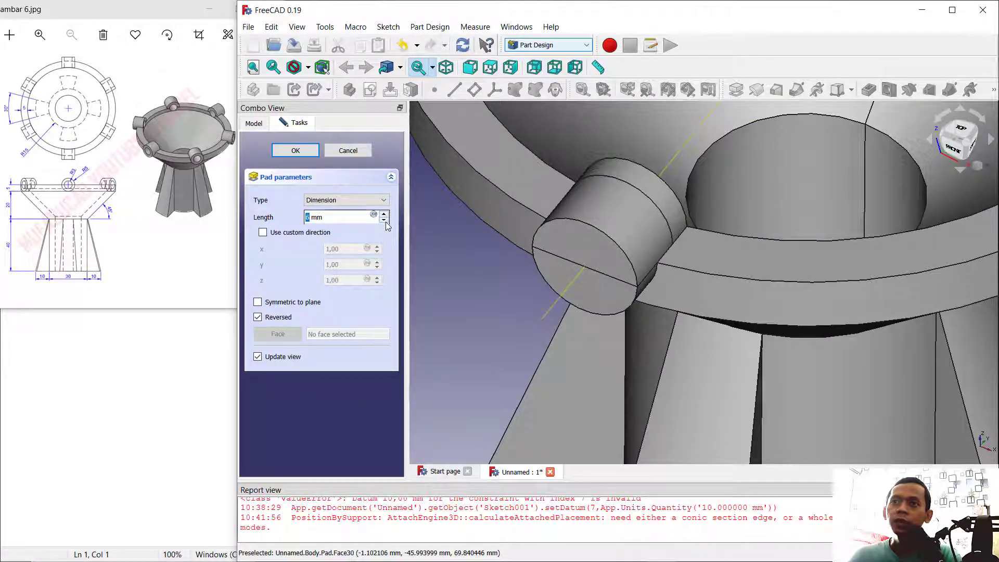
pyautogui.click(296, 152)
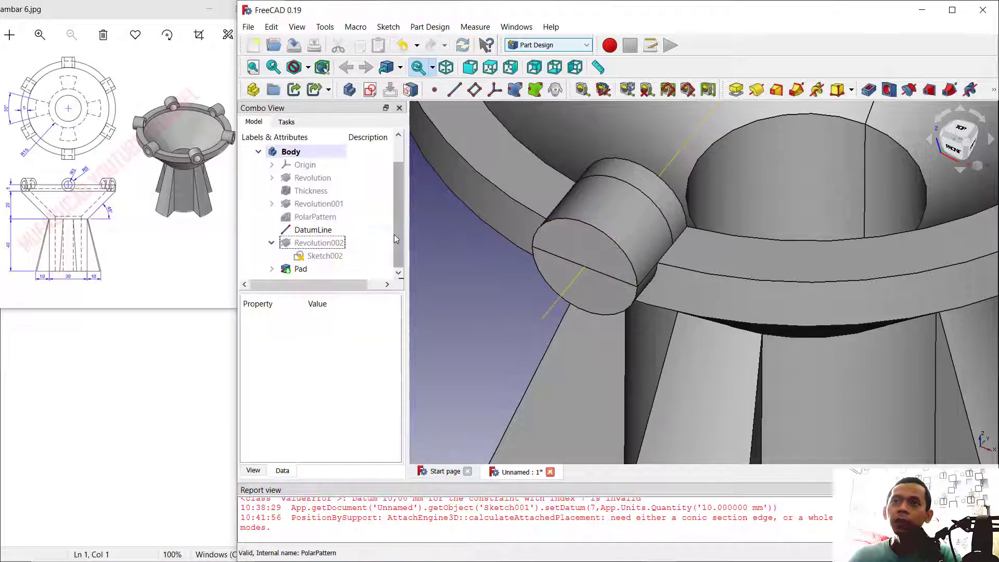
pyautogui.click(601, 309)
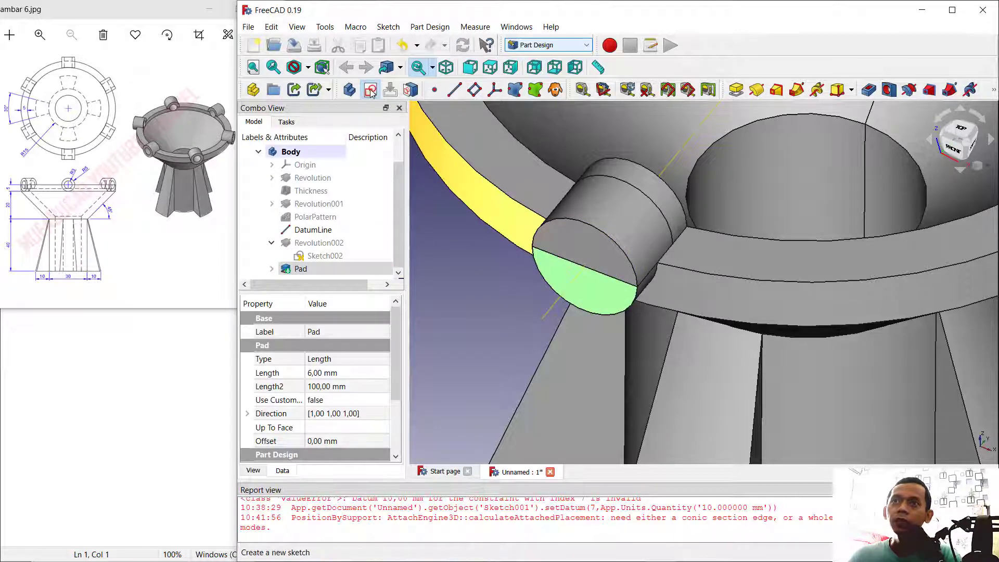
# - Sketch a centred circle on the boss's end face, referencing its outer edge
pyautogui.click(371, 90)
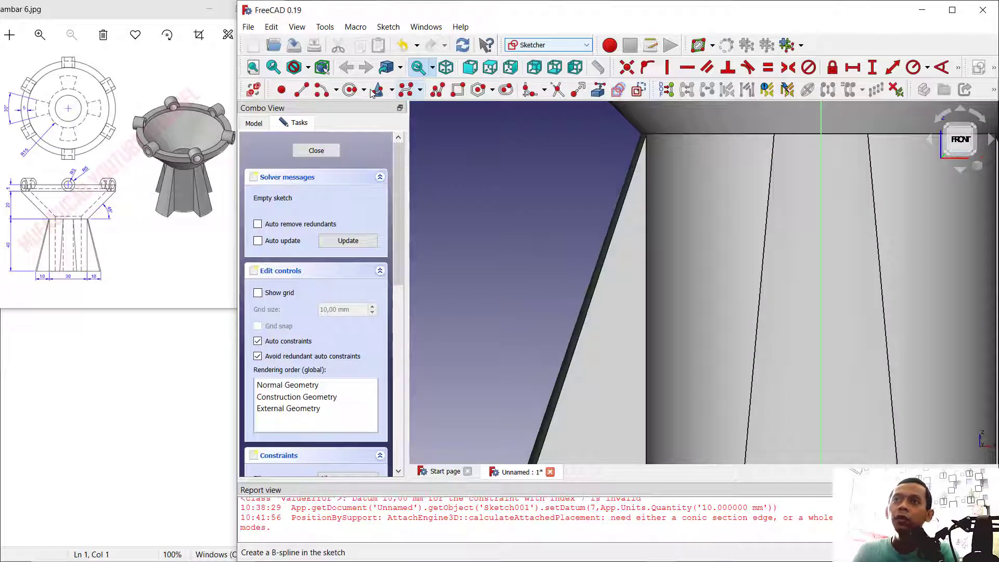
pyautogui.scroll(-10, 513, 207)
pyautogui.scroll(8, 662, 342)
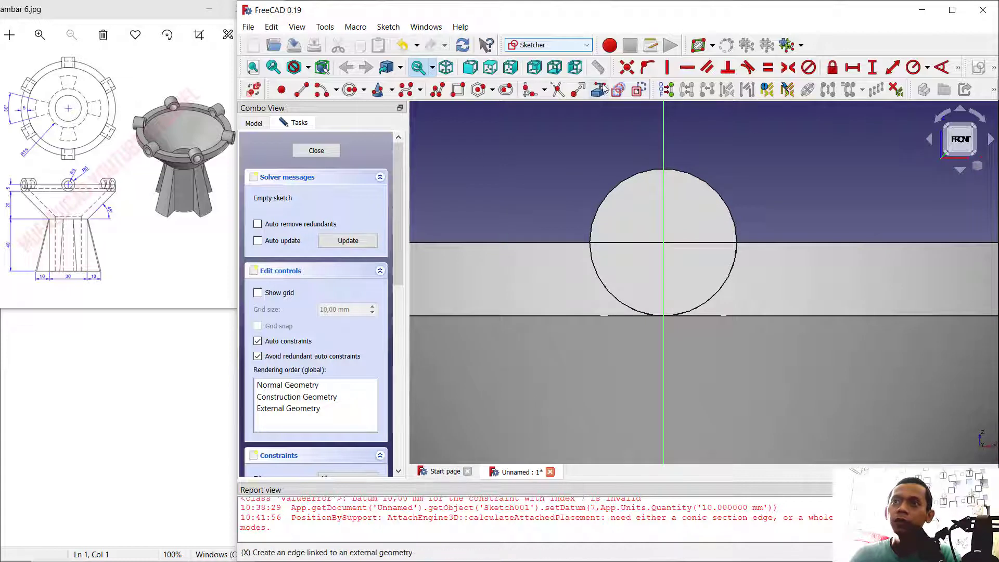
pyautogui.click(633, 173)
pyautogui.click(350, 89)
pyautogui.click(664, 243)
pyautogui.click(695, 212)
# - Constrain the inner circle's radius to 3 mm and close the sketch
pyautogui.click(941, 67)
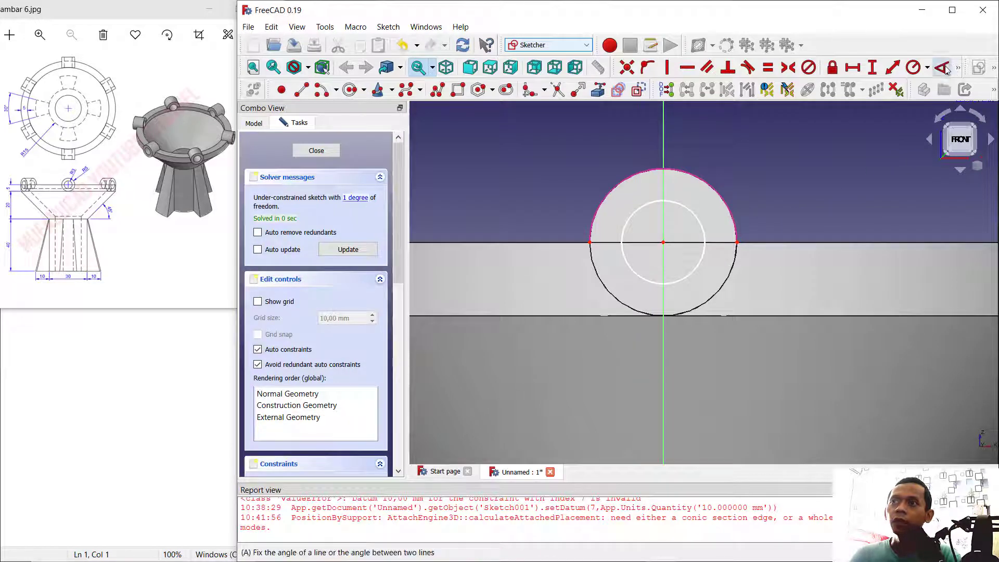
pyautogui.click(703, 228)
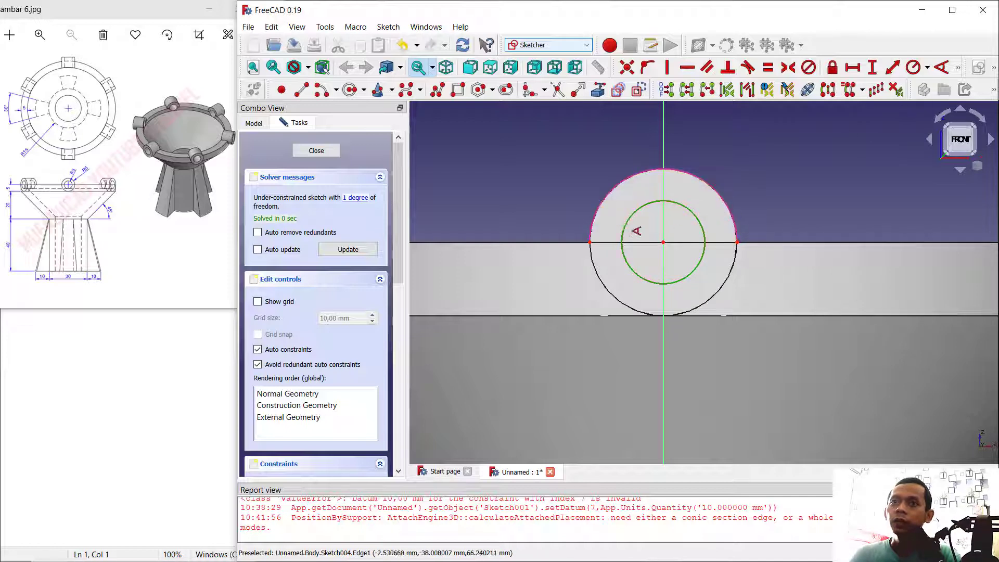
pyautogui.rightClick(701, 213)
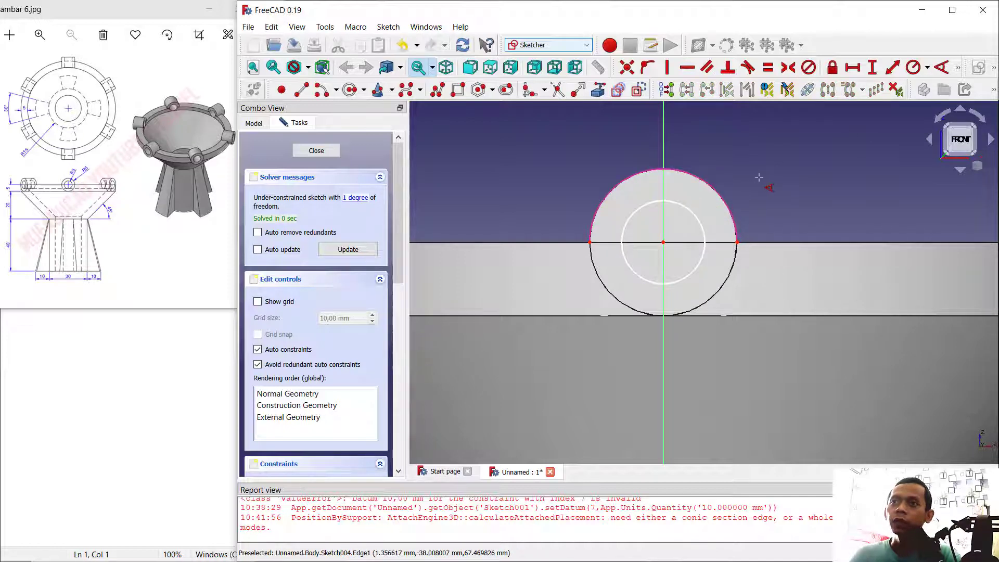
pyautogui.click(915, 67)
pyautogui.click(685, 208)
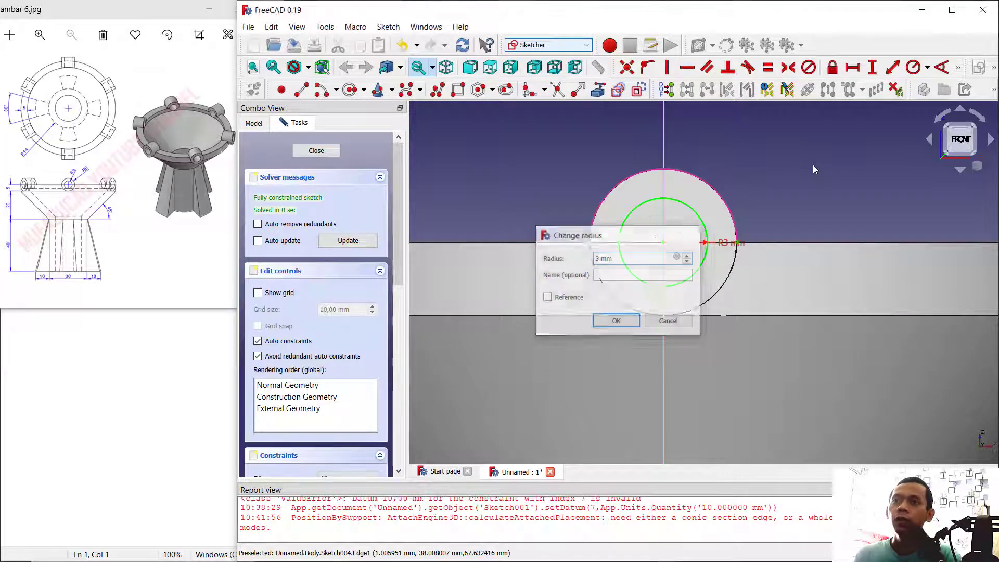
pyautogui.press('Return')
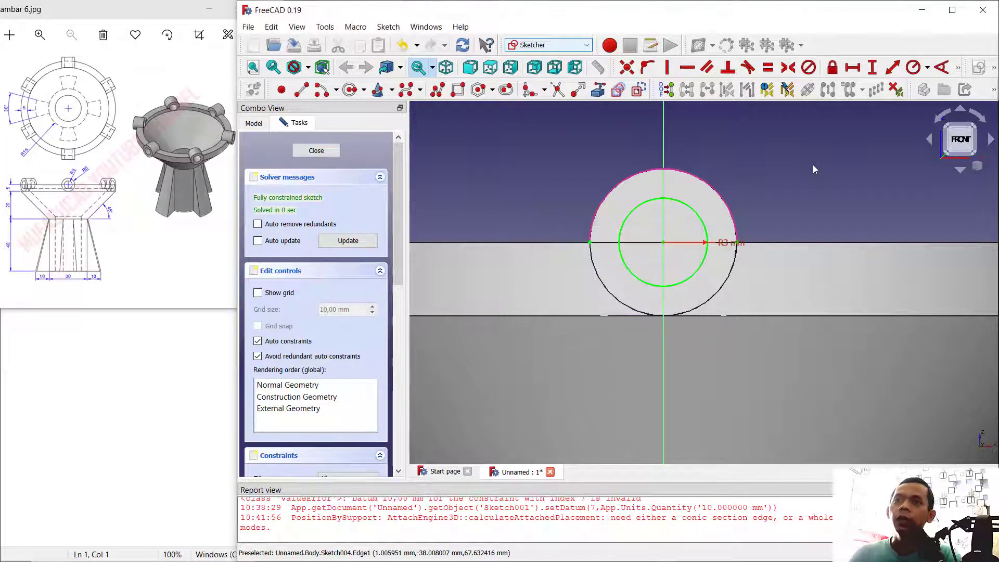
pyautogui.click(323, 150)
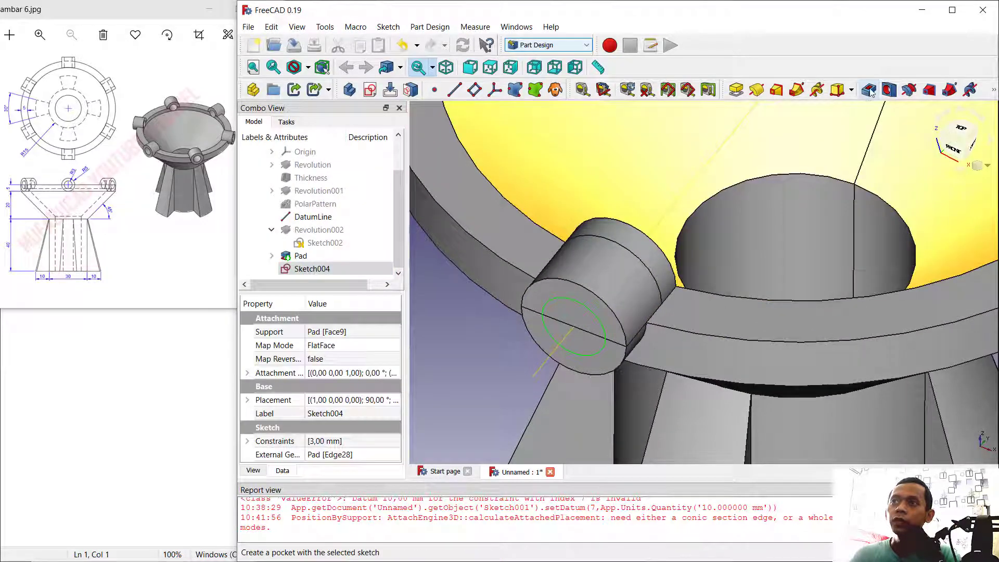
# - Pocket Sketch004 10 mm into the boss to bore a 3 mm-radius hole
pyautogui.click(869, 90)
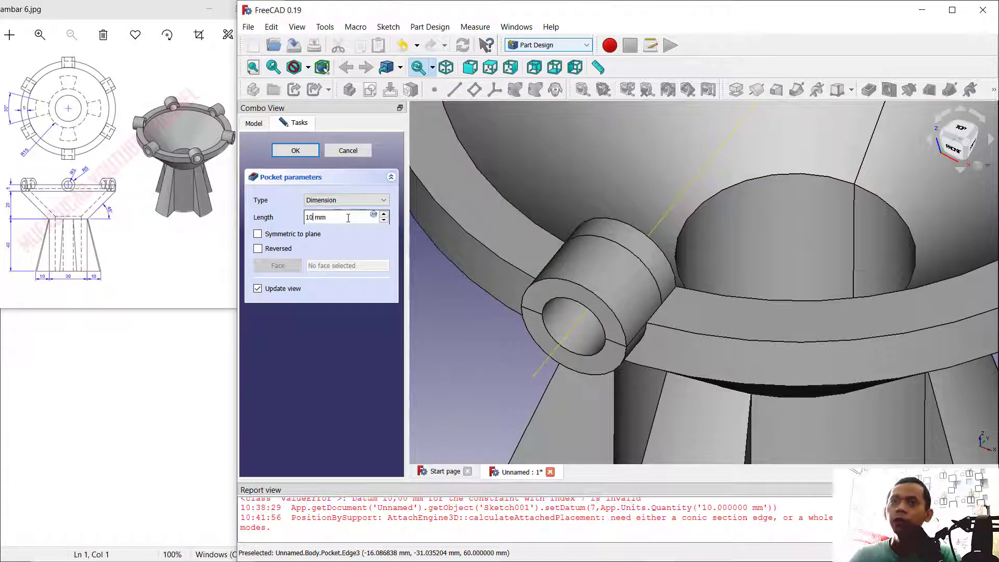
pyautogui.click(295, 150)
pyautogui.moveTo(697, 219); pyautogui.dragTo(692, 255, button='middle')
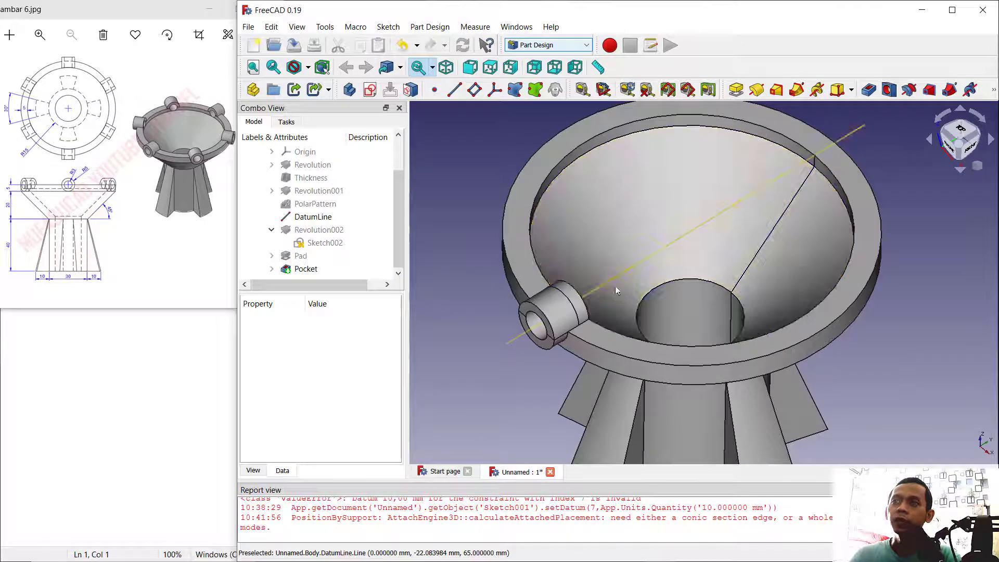
pyautogui.click(995, 92)
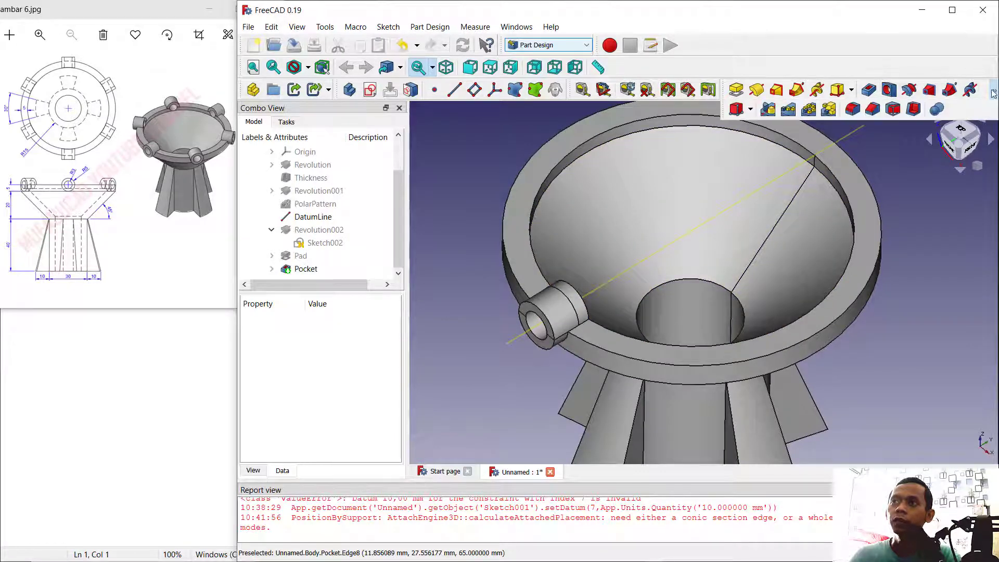
# - Polar-pattern Revolution002, Pad and Pocket with 6 occurrences over 360° around the bowl
pyautogui.click(813, 110)
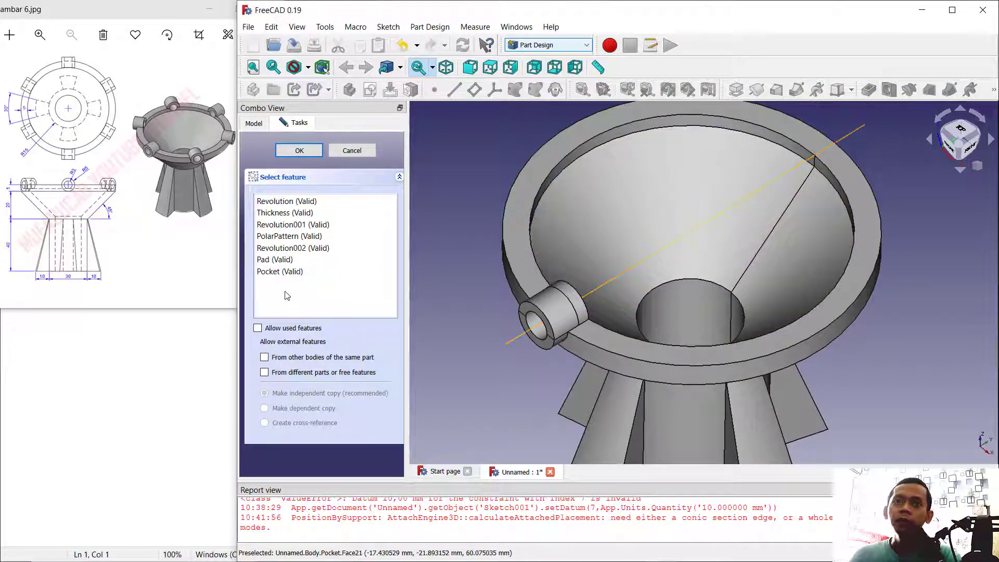
pyautogui.click(286, 273)
pyautogui.keyDown('shift'); pyautogui.click(282, 248); pyautogui.keyUp('shift')
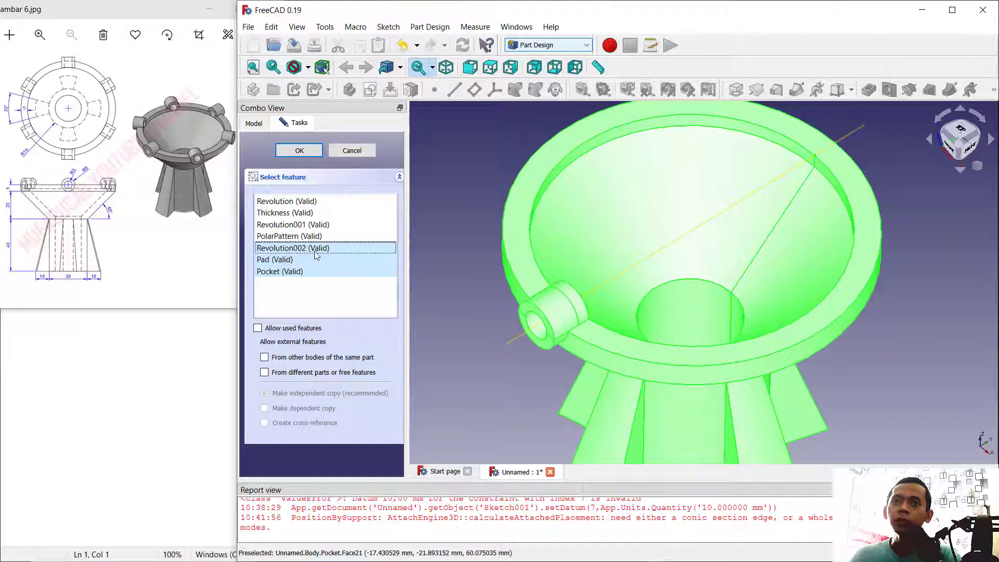
pyautogui.click(312, 152)
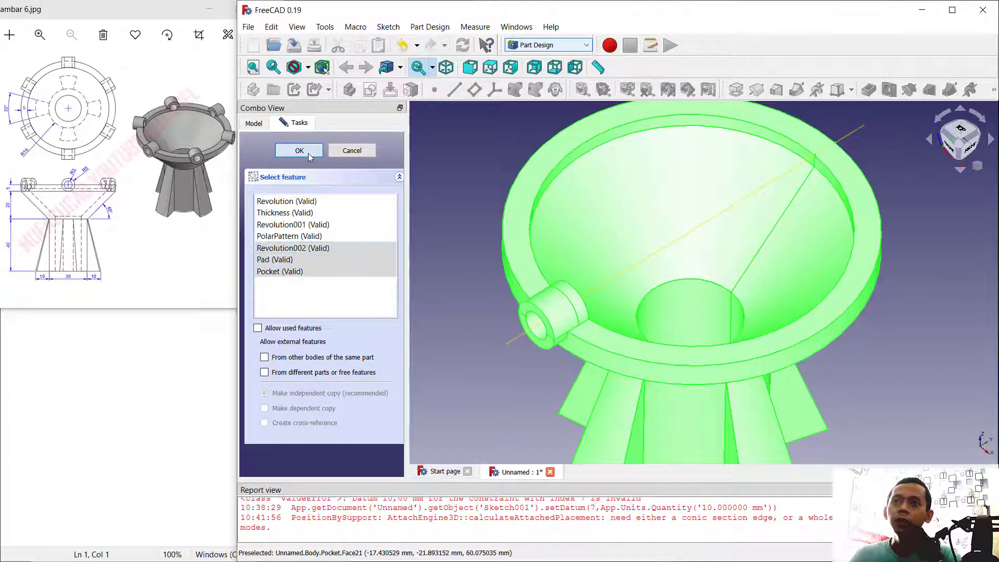
pyautogui.scroll(-1, 380, 399)
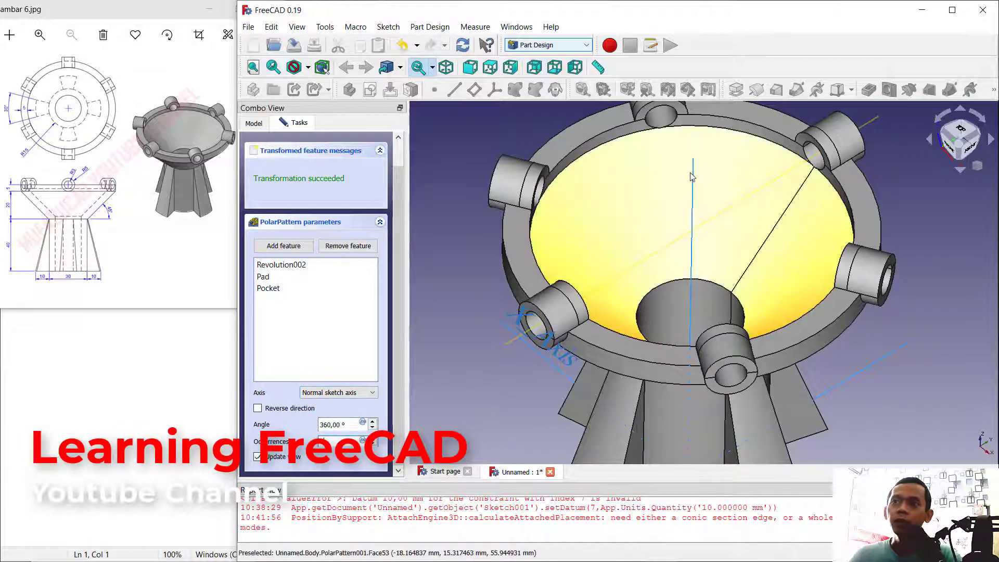
pyautogui.scroll(1, 333, 252)
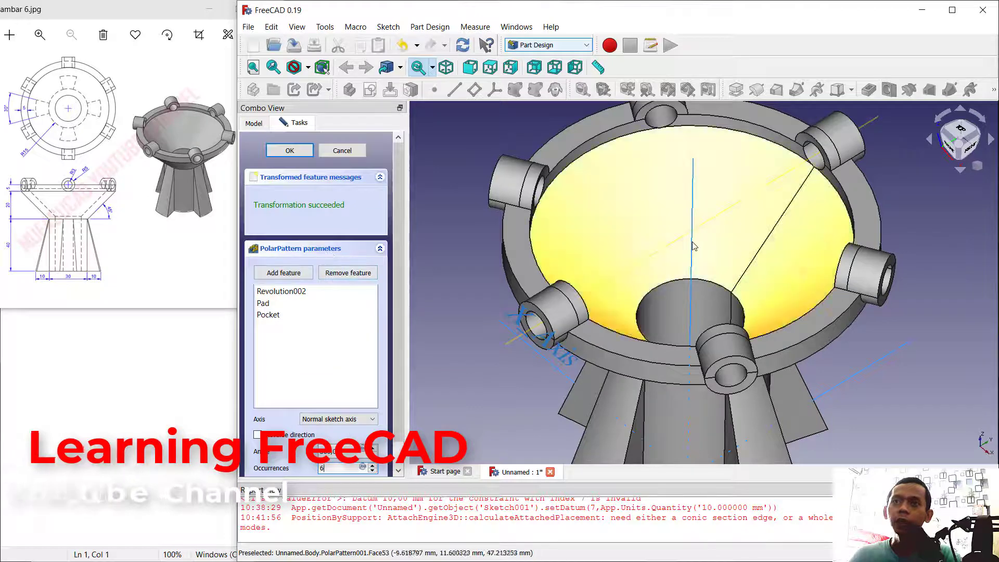
pyautogui.click(289, 152)
pyautogui.scroll(-2, 759, 284)
pyautogui.moveTo(759, 283); pyautogui.dragTo(847, 234, button='middle')
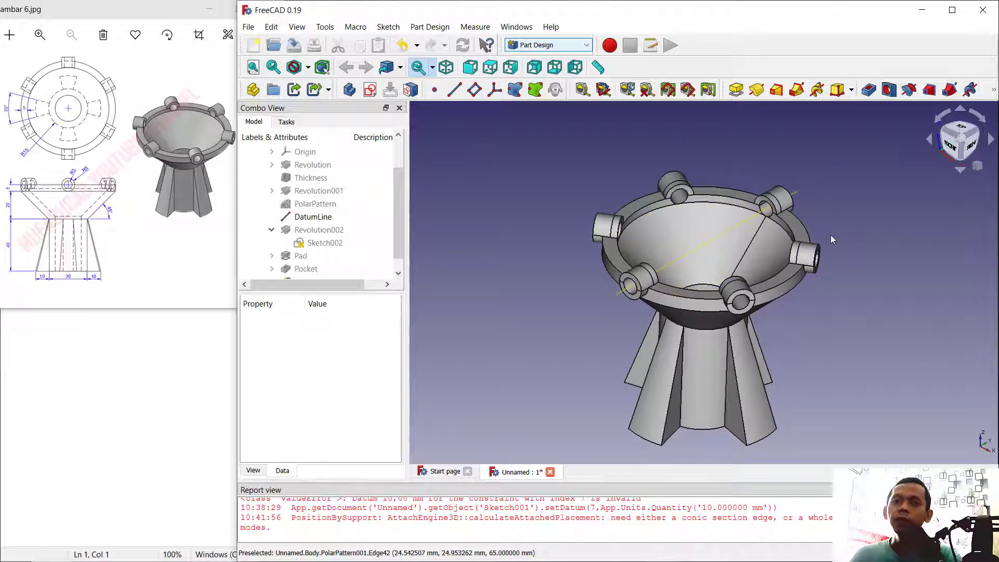